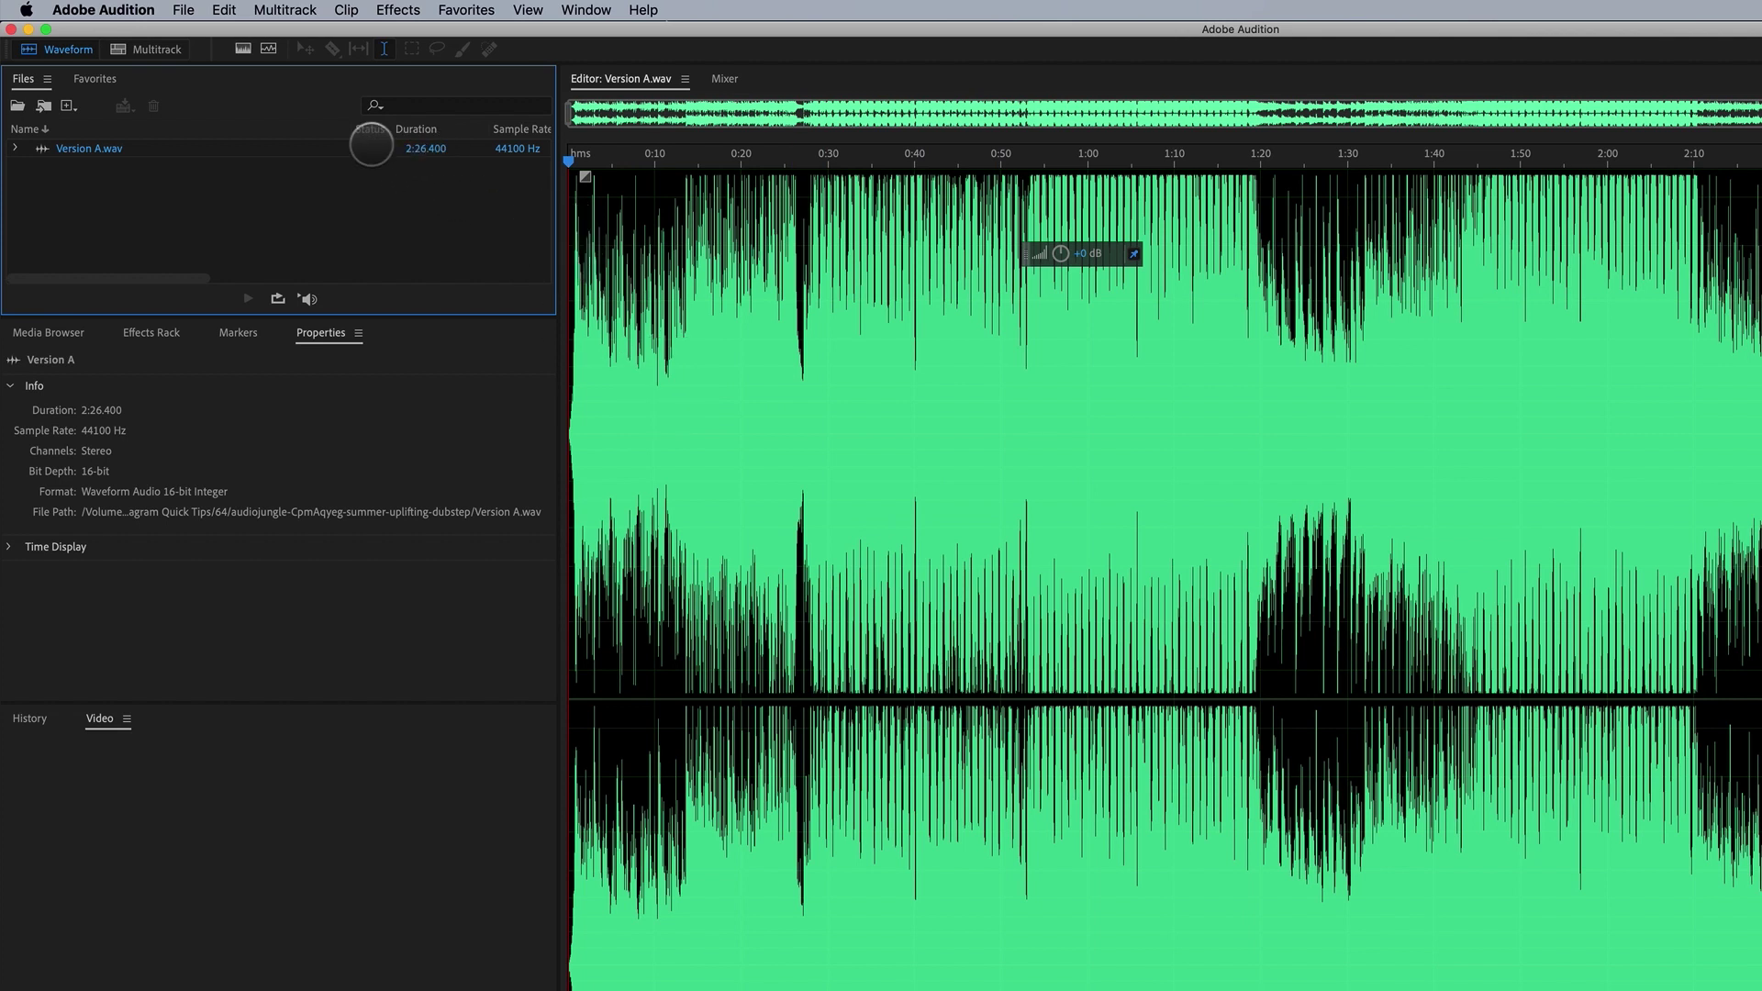
- Select Version A.wav, then create multitrack session Untitled Session 2 at a 44100 Hz sample rate
click(75, 149)
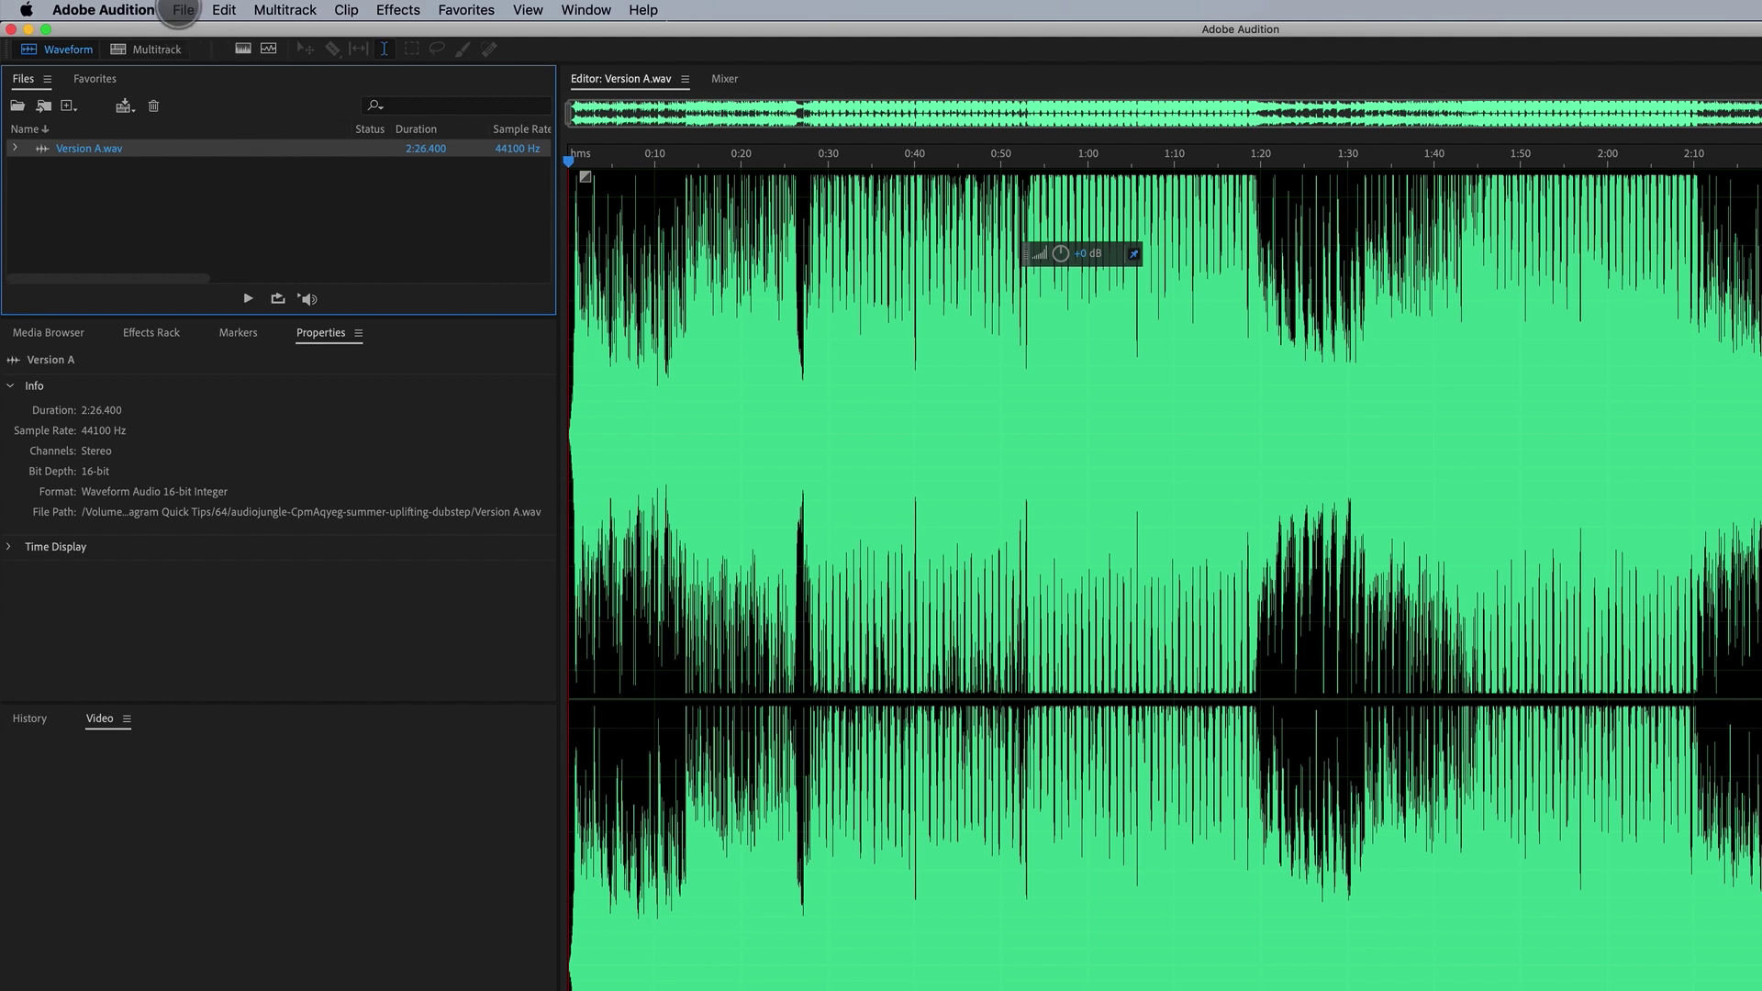
click(181, 11)
mouse_move(293, 33)
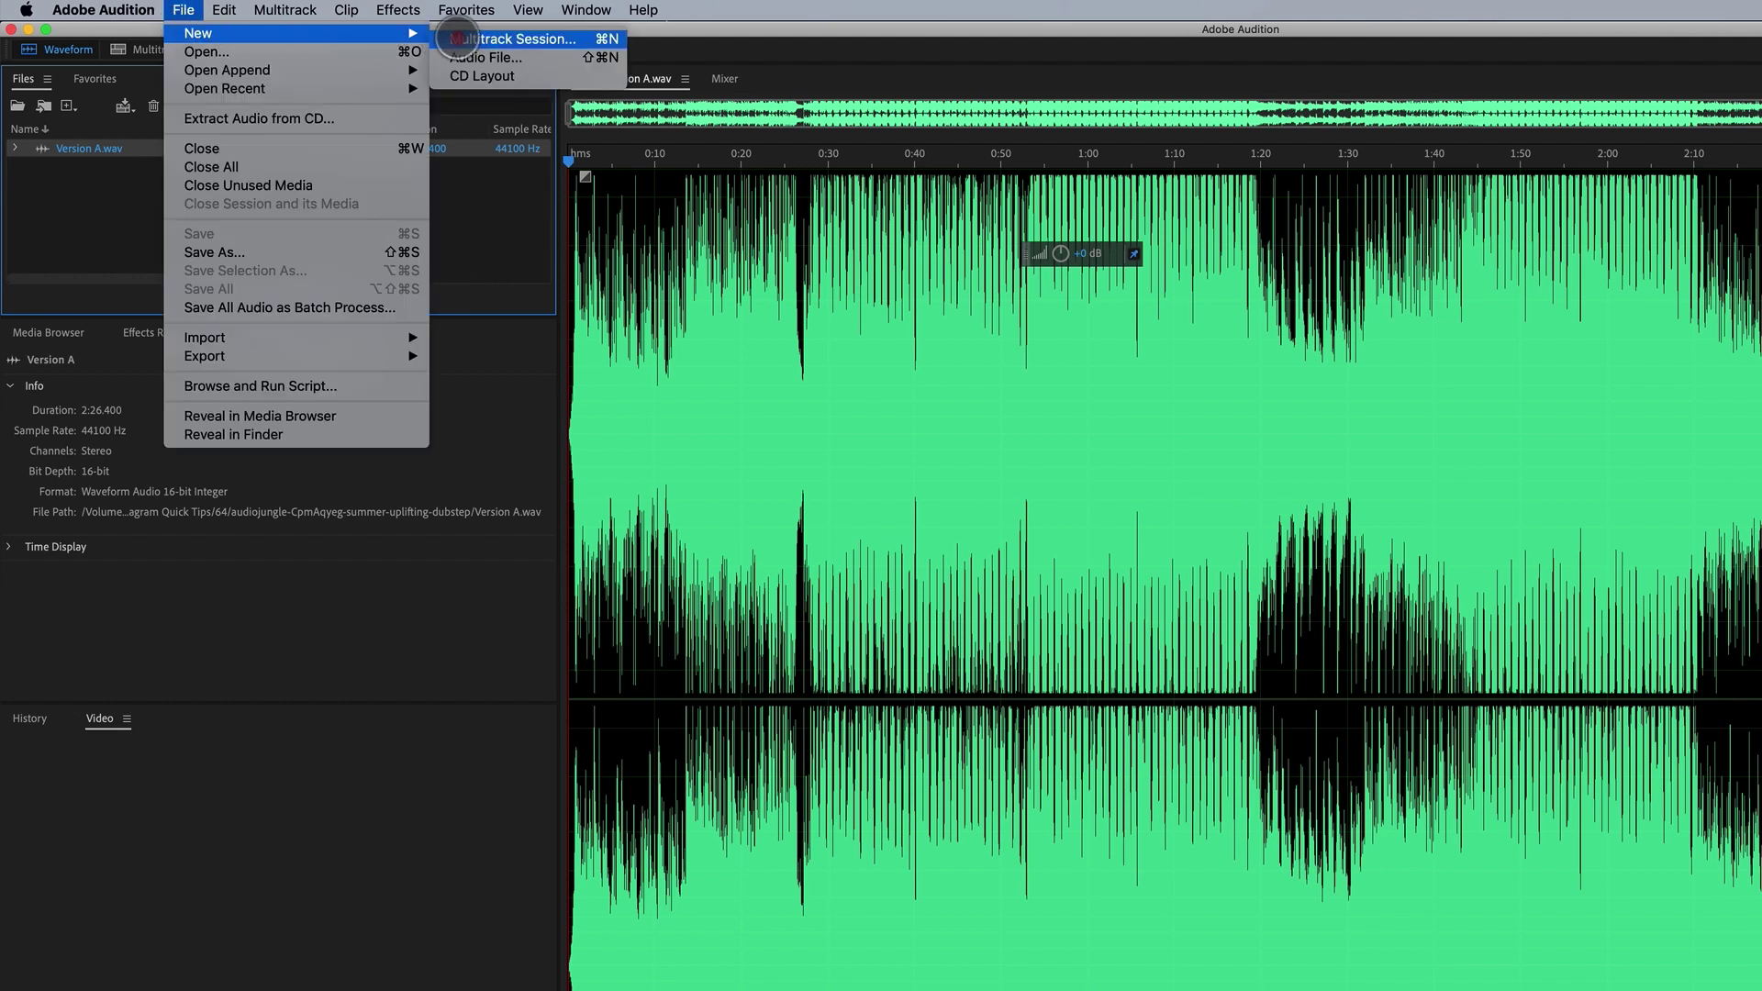
click(474, 39)
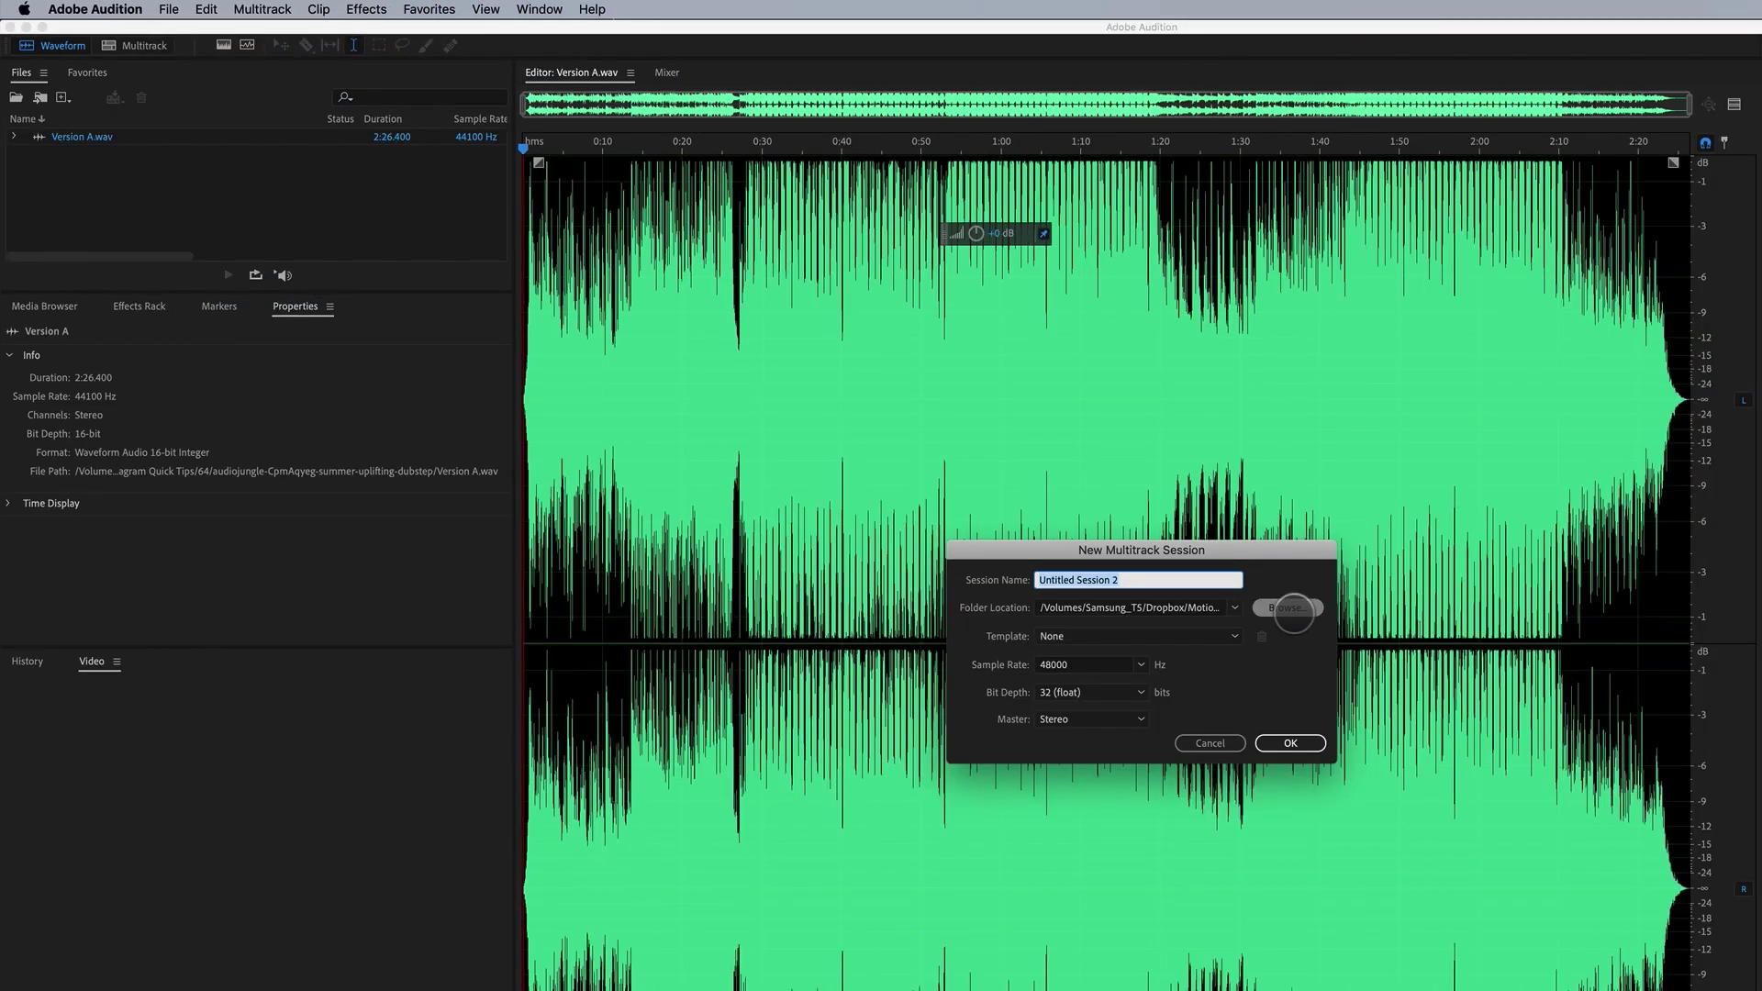
click(1144, 664)
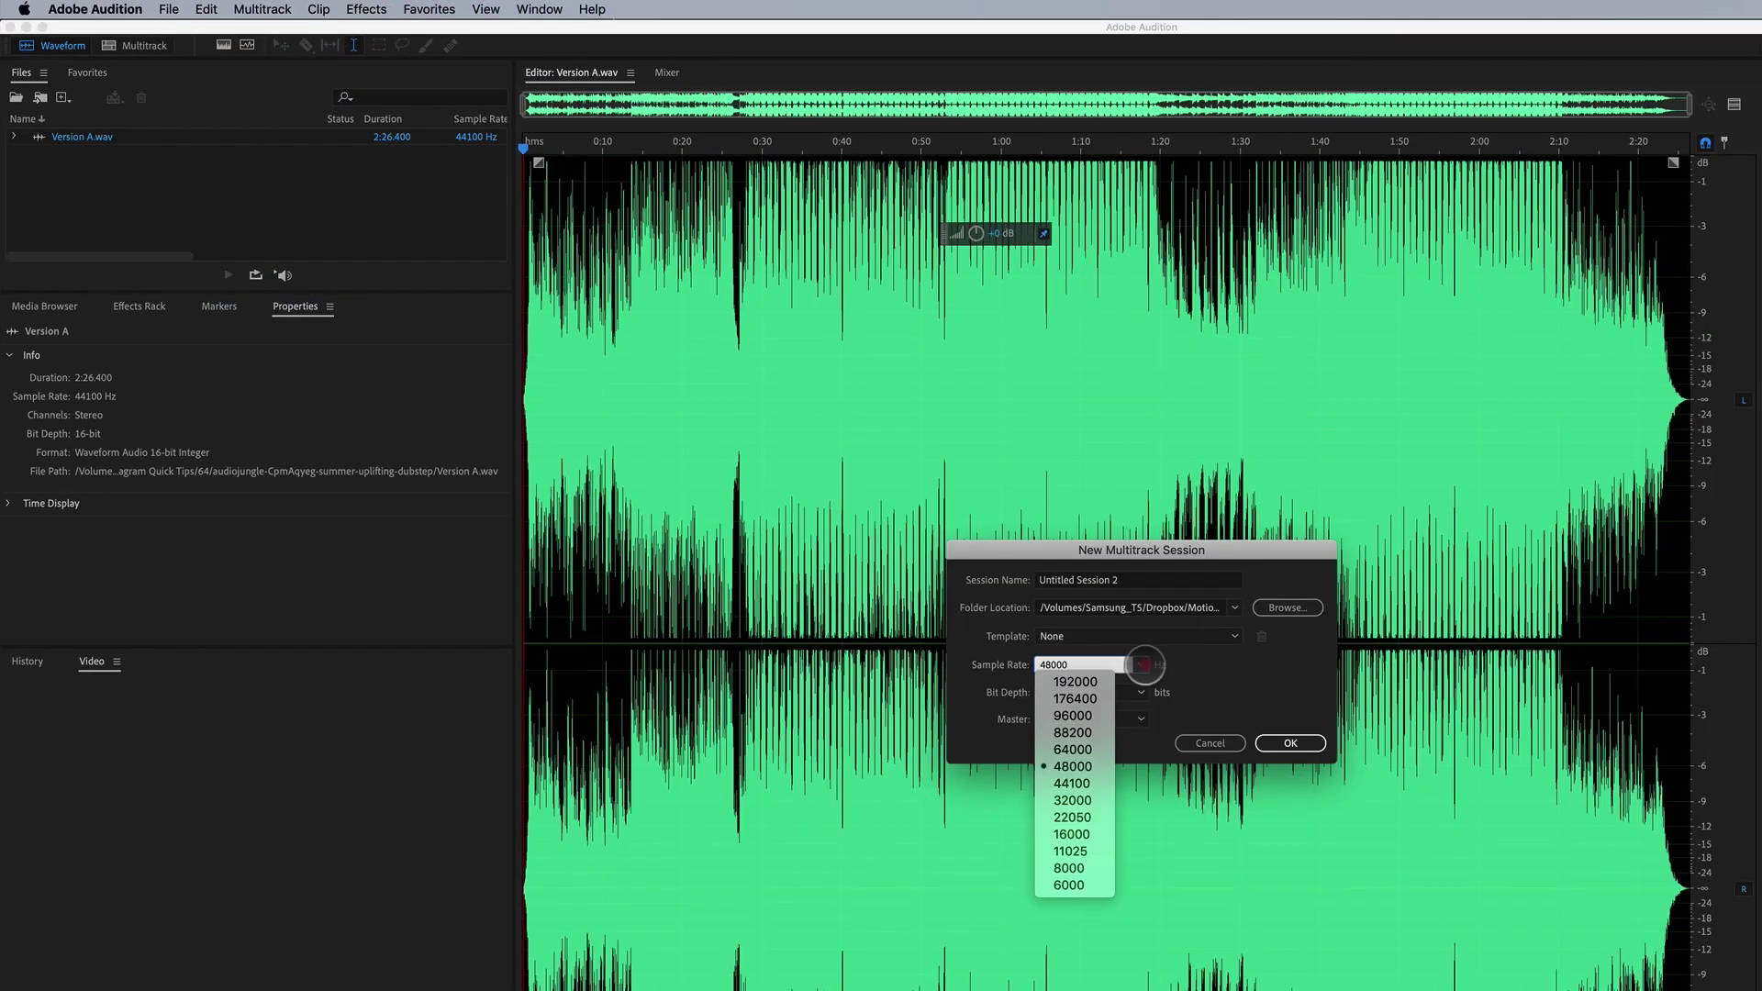
click(1092, 779)
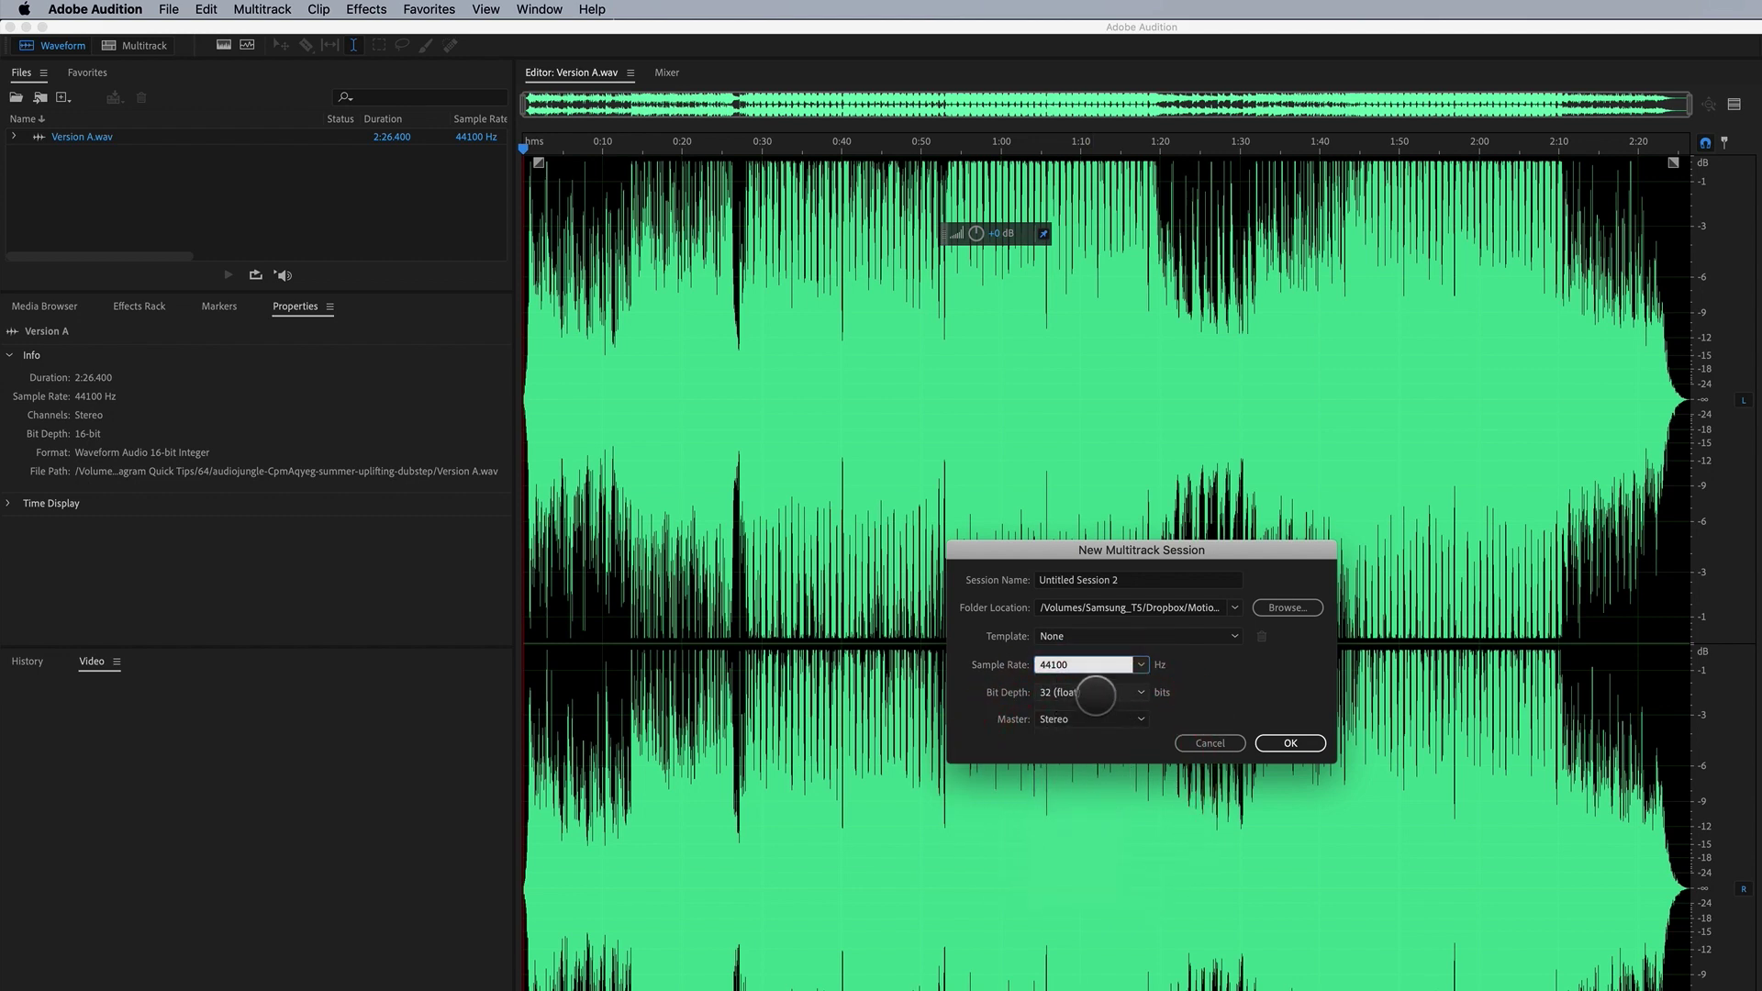
click(1290, 743)
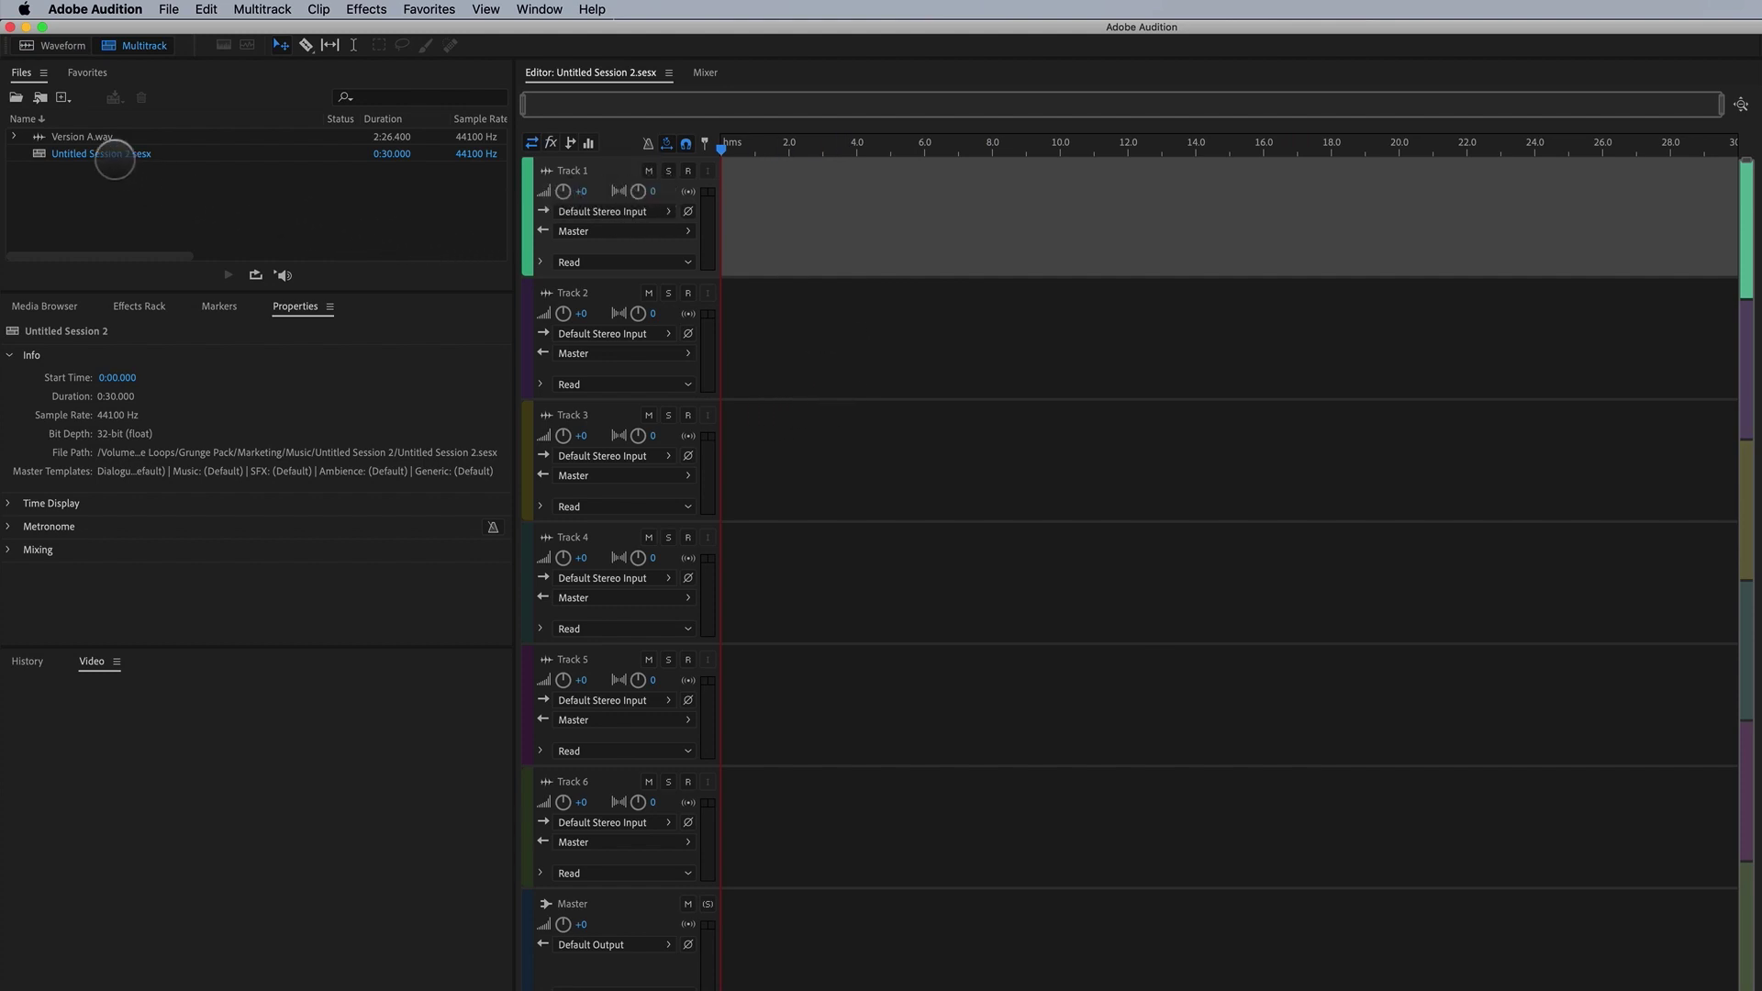
- Place Version A.wav at the start of Track 1 and zoom out to show the whole clip
drag(73, 135, 726, 216)
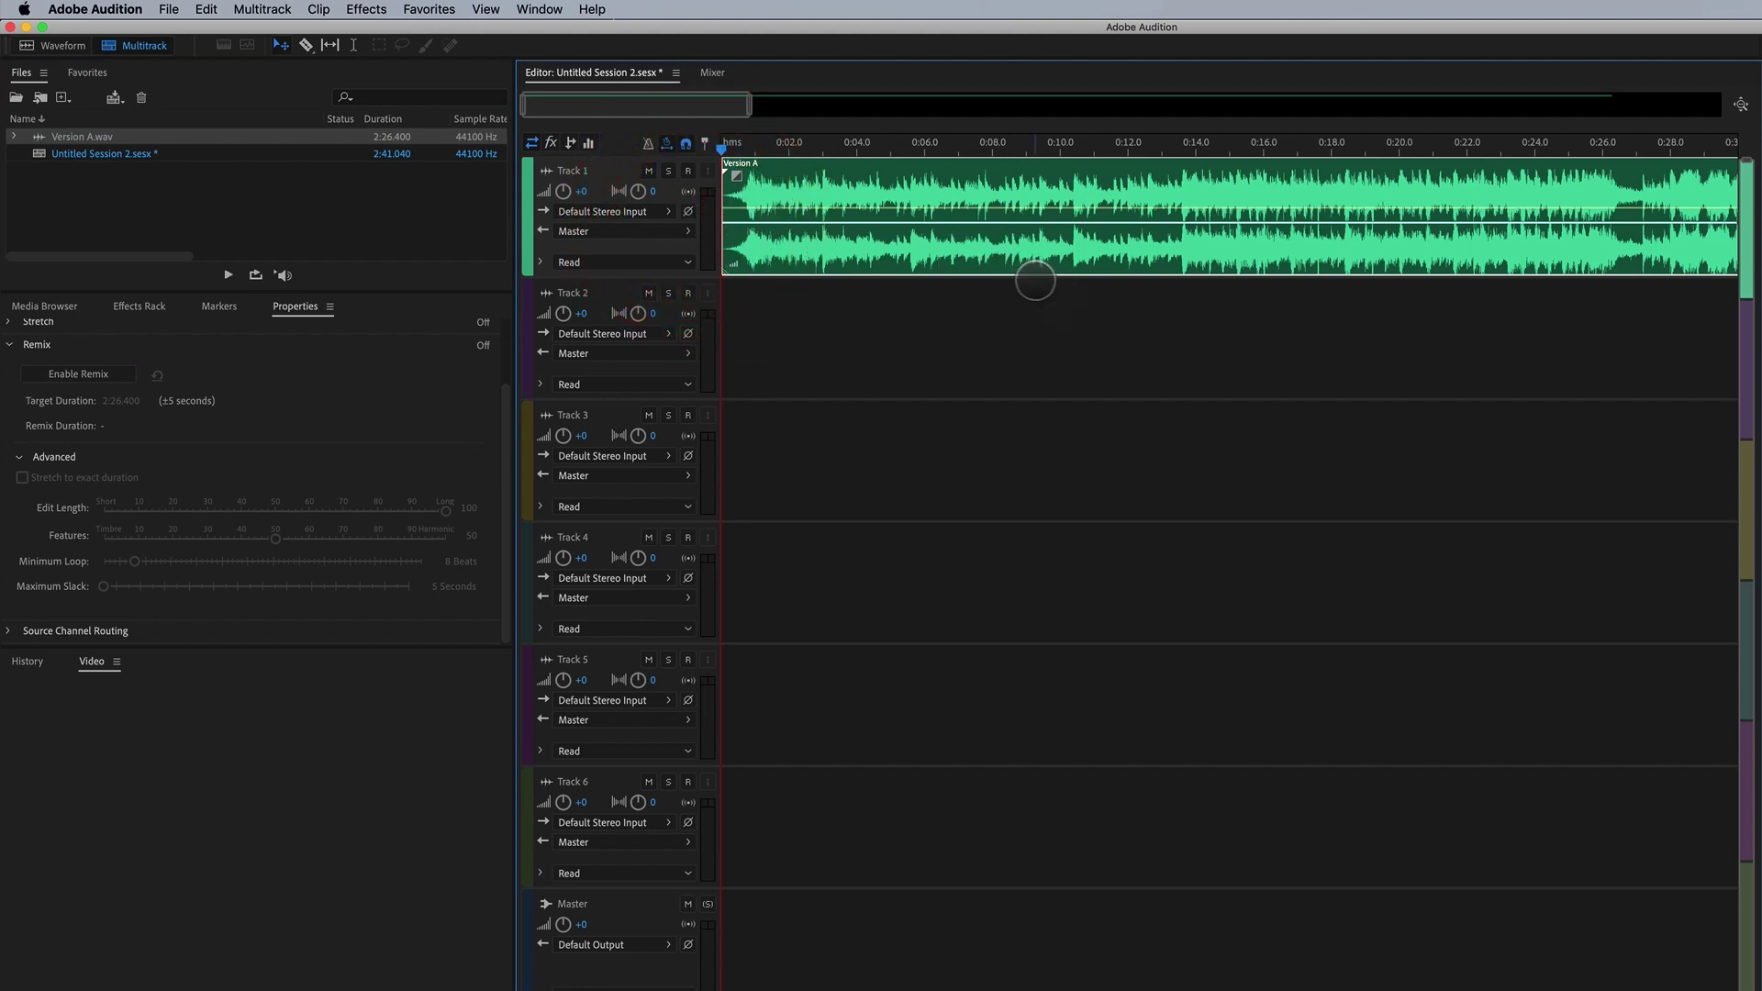
mouse_move(749, 105)
mouse_down()
mouse_move(1136, 113)
mouse_move(1644, 162)
mouse_move(1700, 149)
mouse_up()
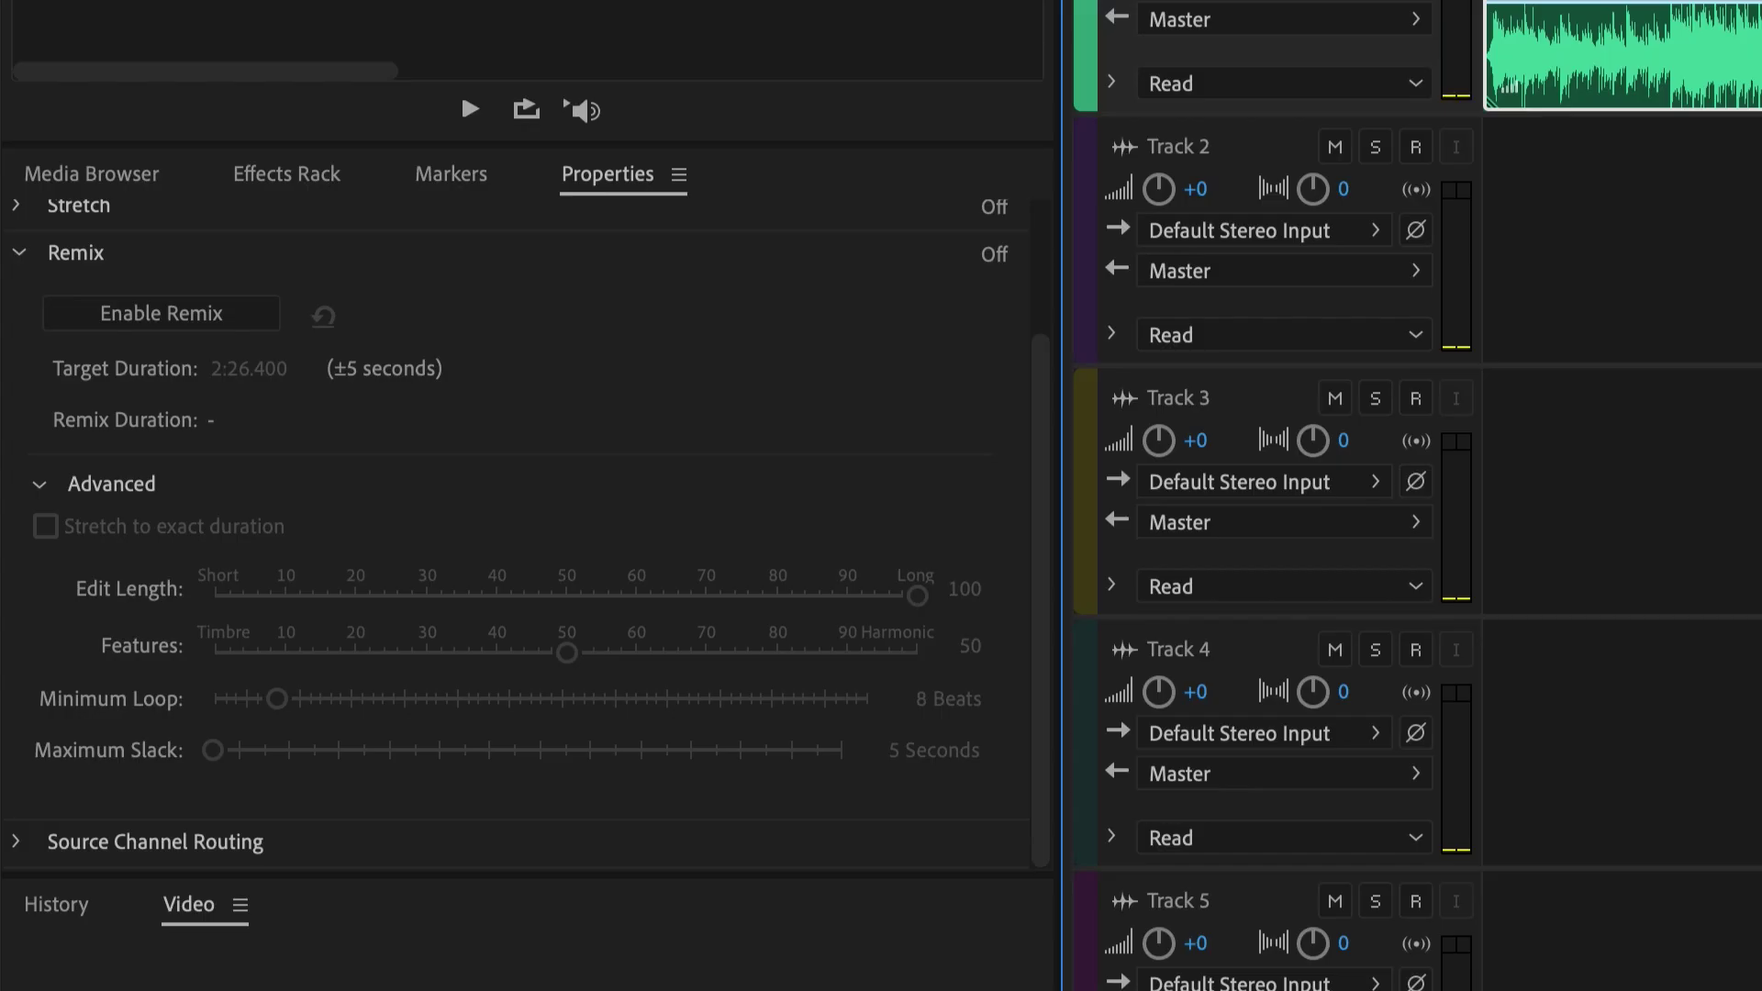
- Enable Remix on the Version A clip with a 30-second target duration
click(605, 176)
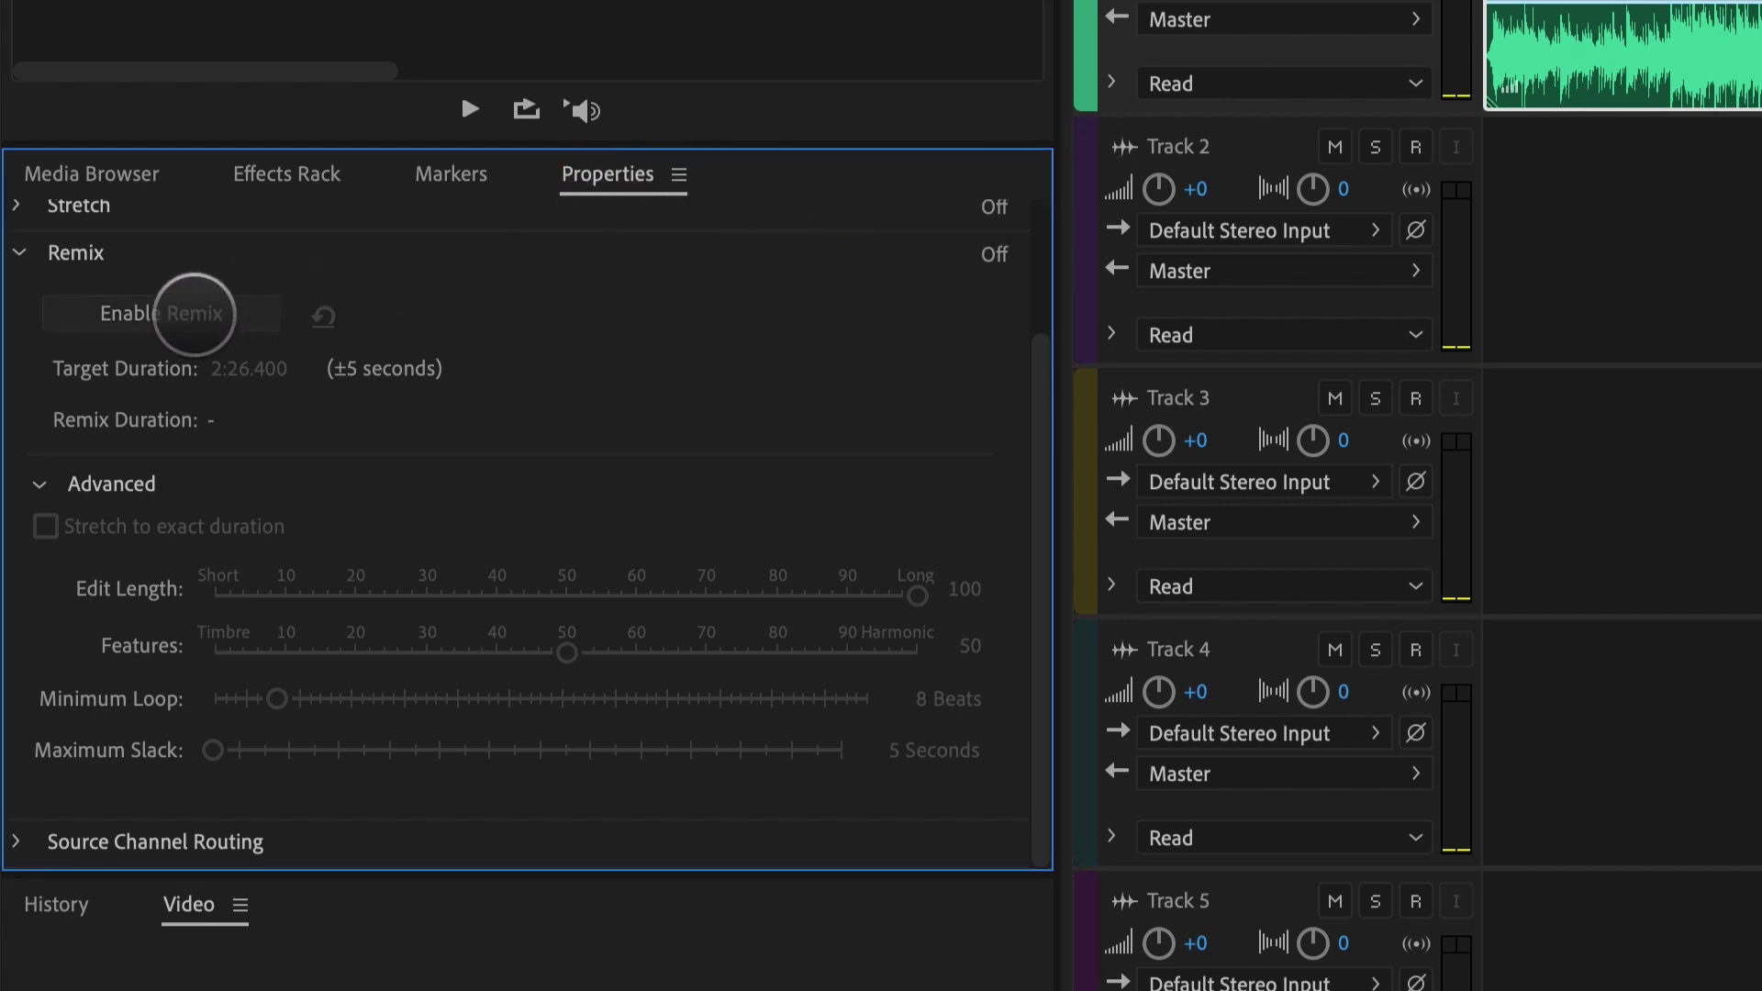
click(194, 314)
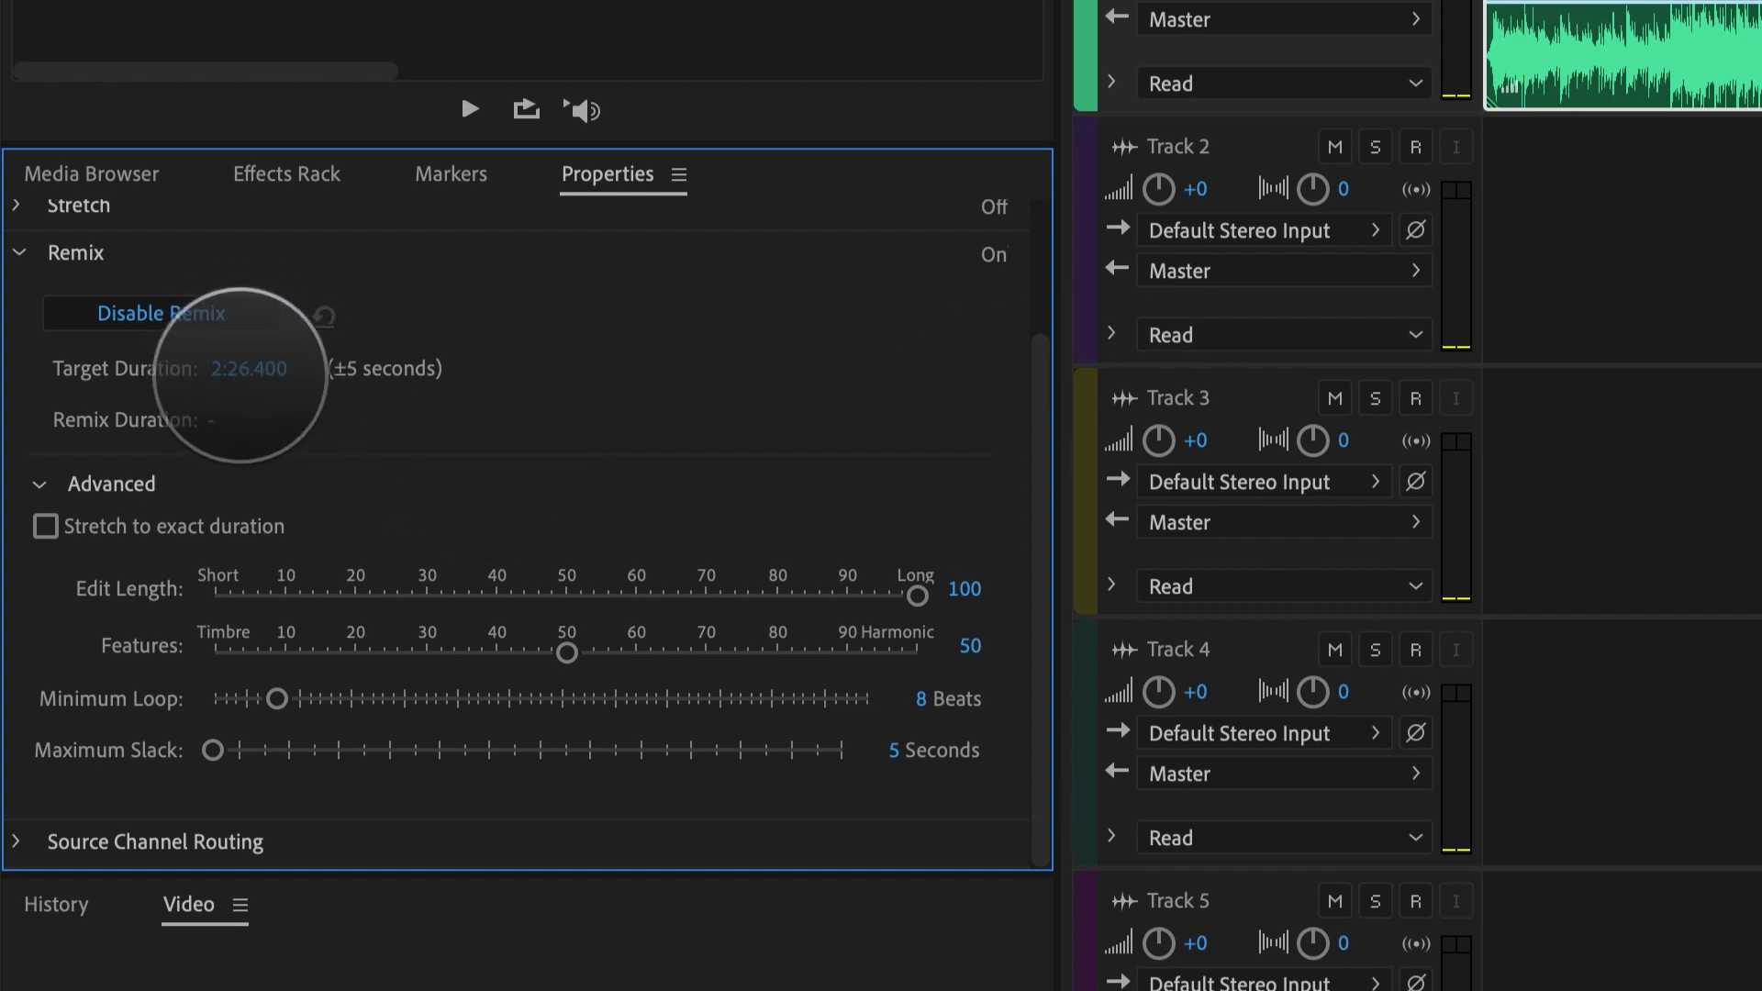
click(241, 372)
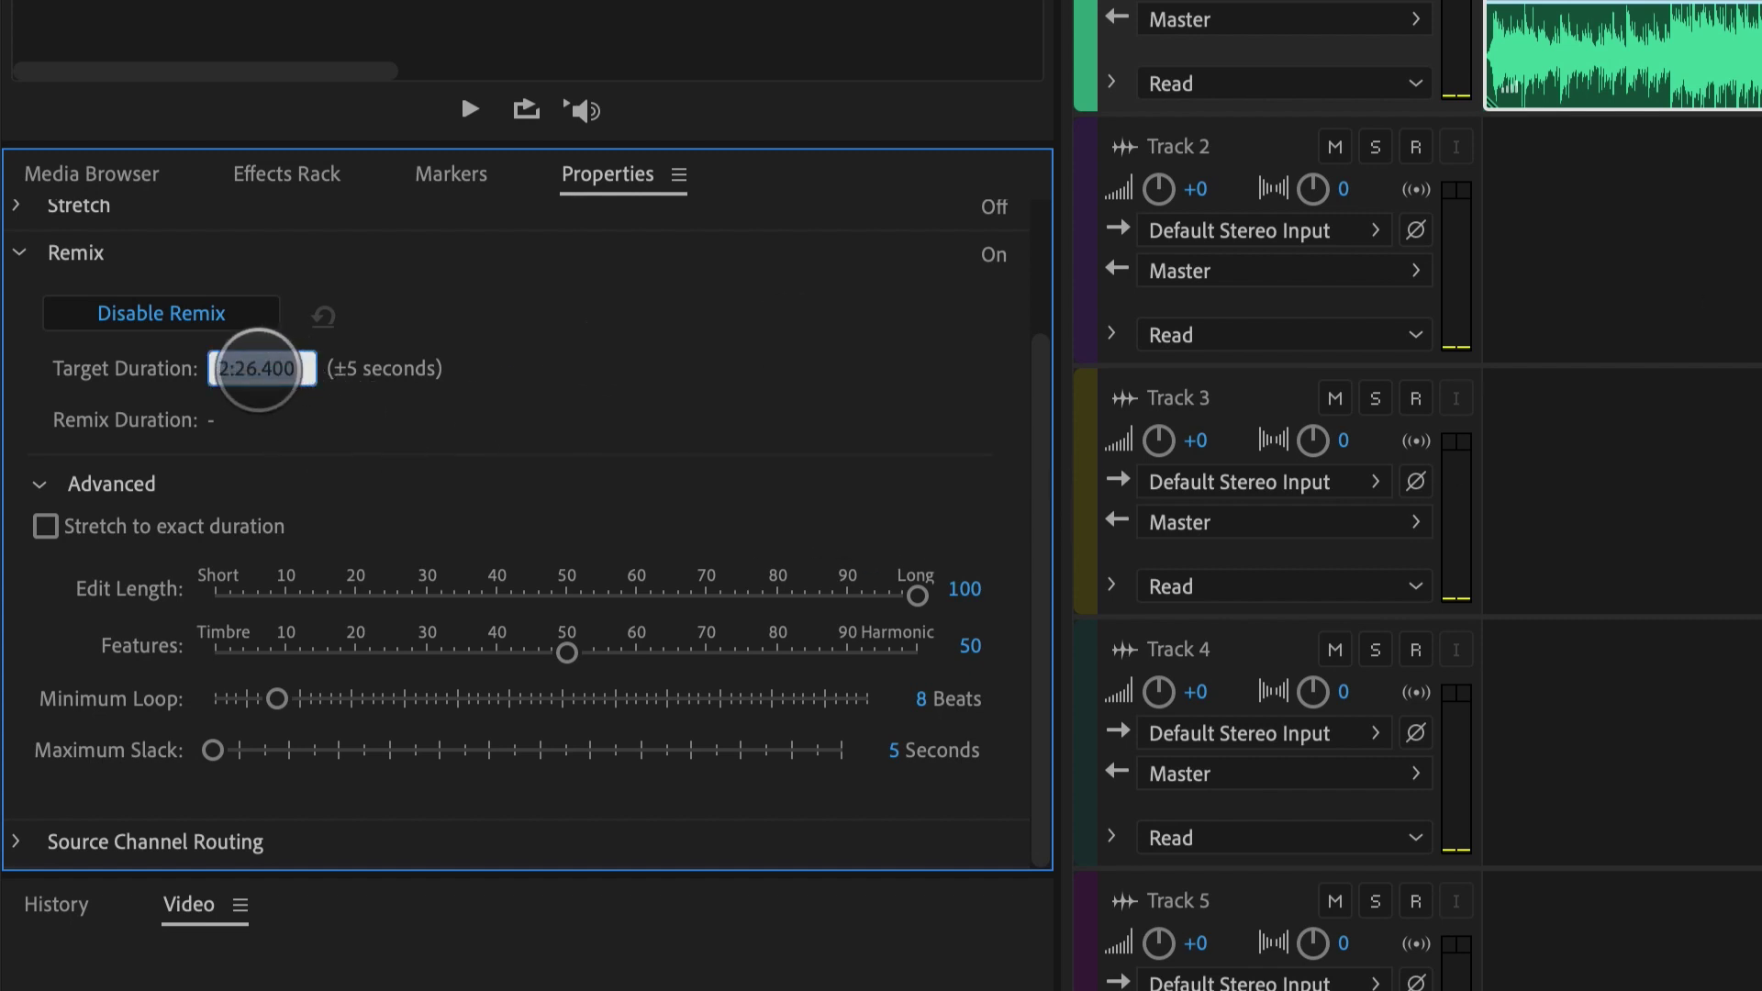
text(30)
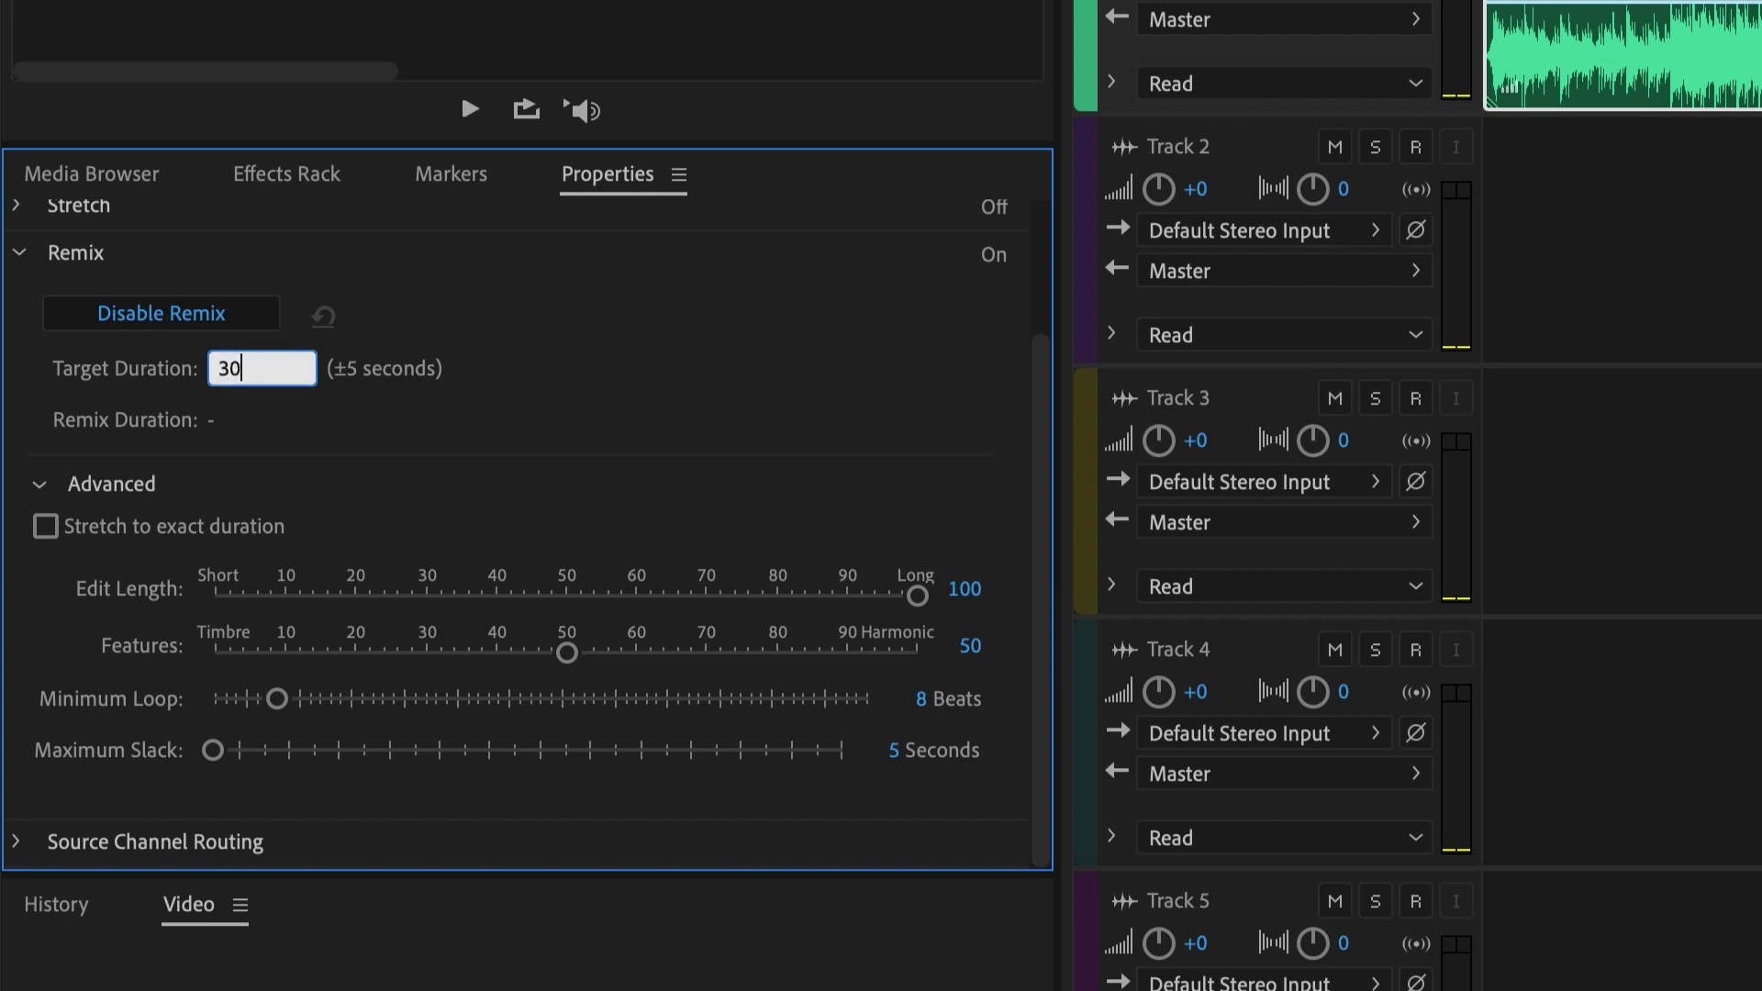
key(Return)
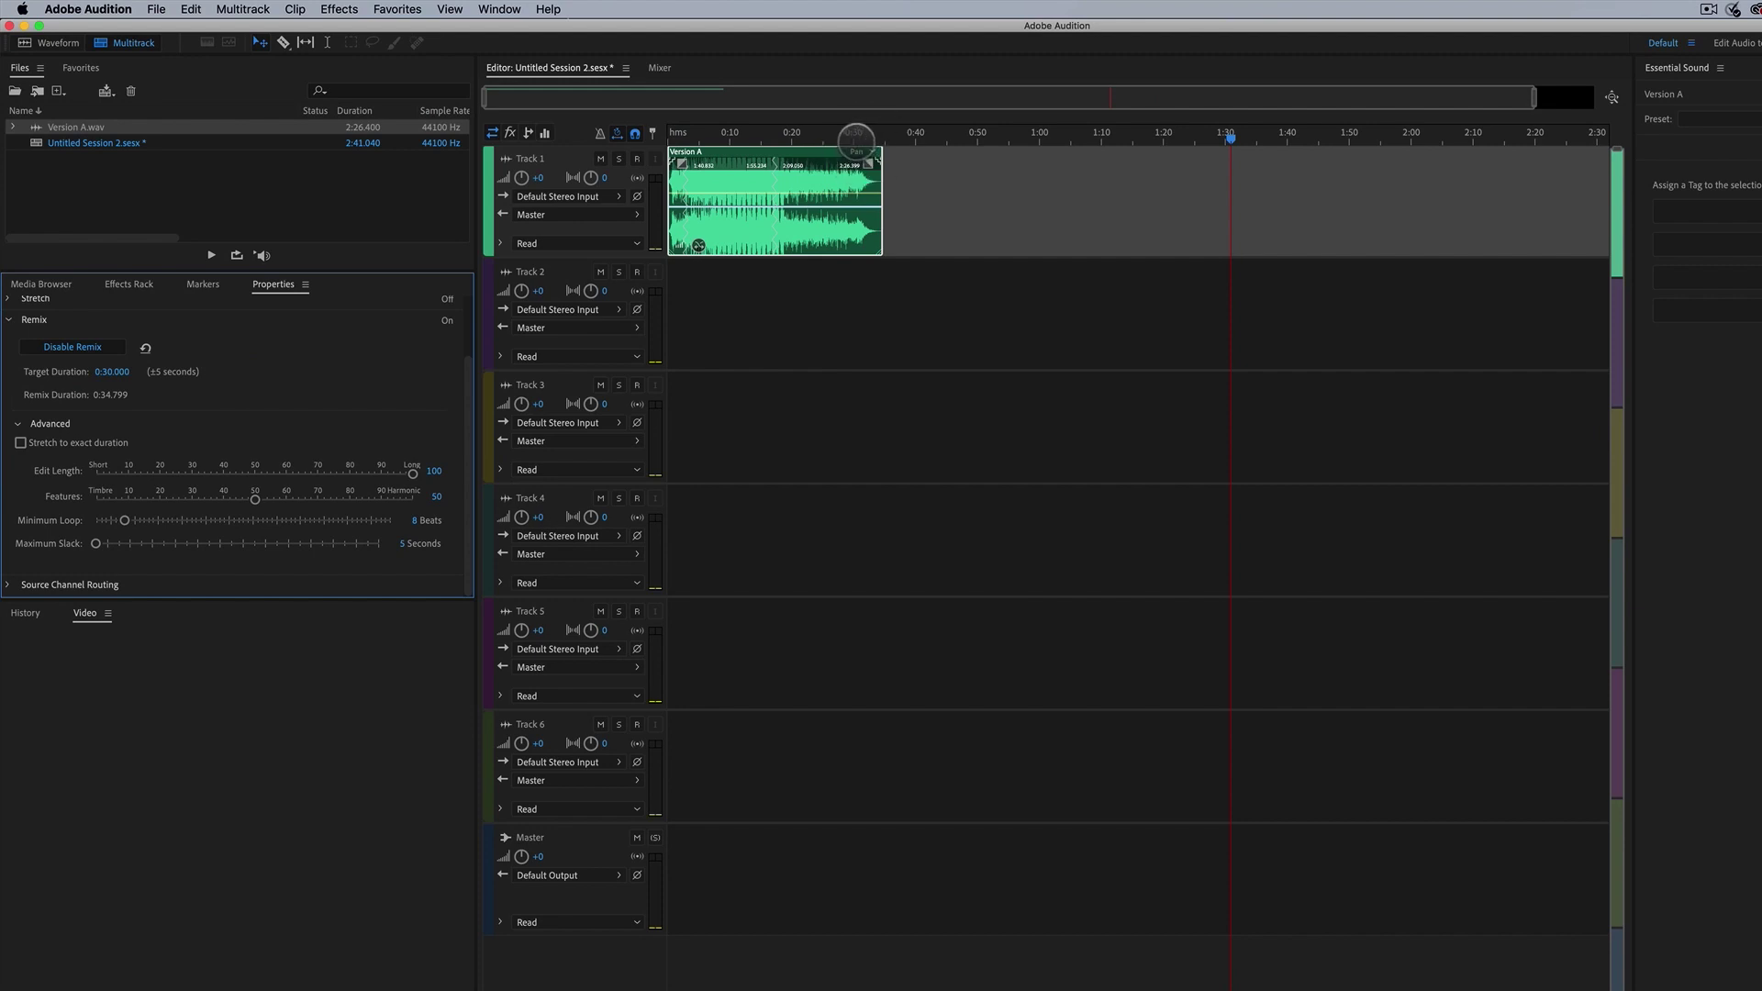
- Zoom in on the shortened clip, keep Minimum Loop at 8 Beats, and lower Edit Length to 50
click(854, 136)
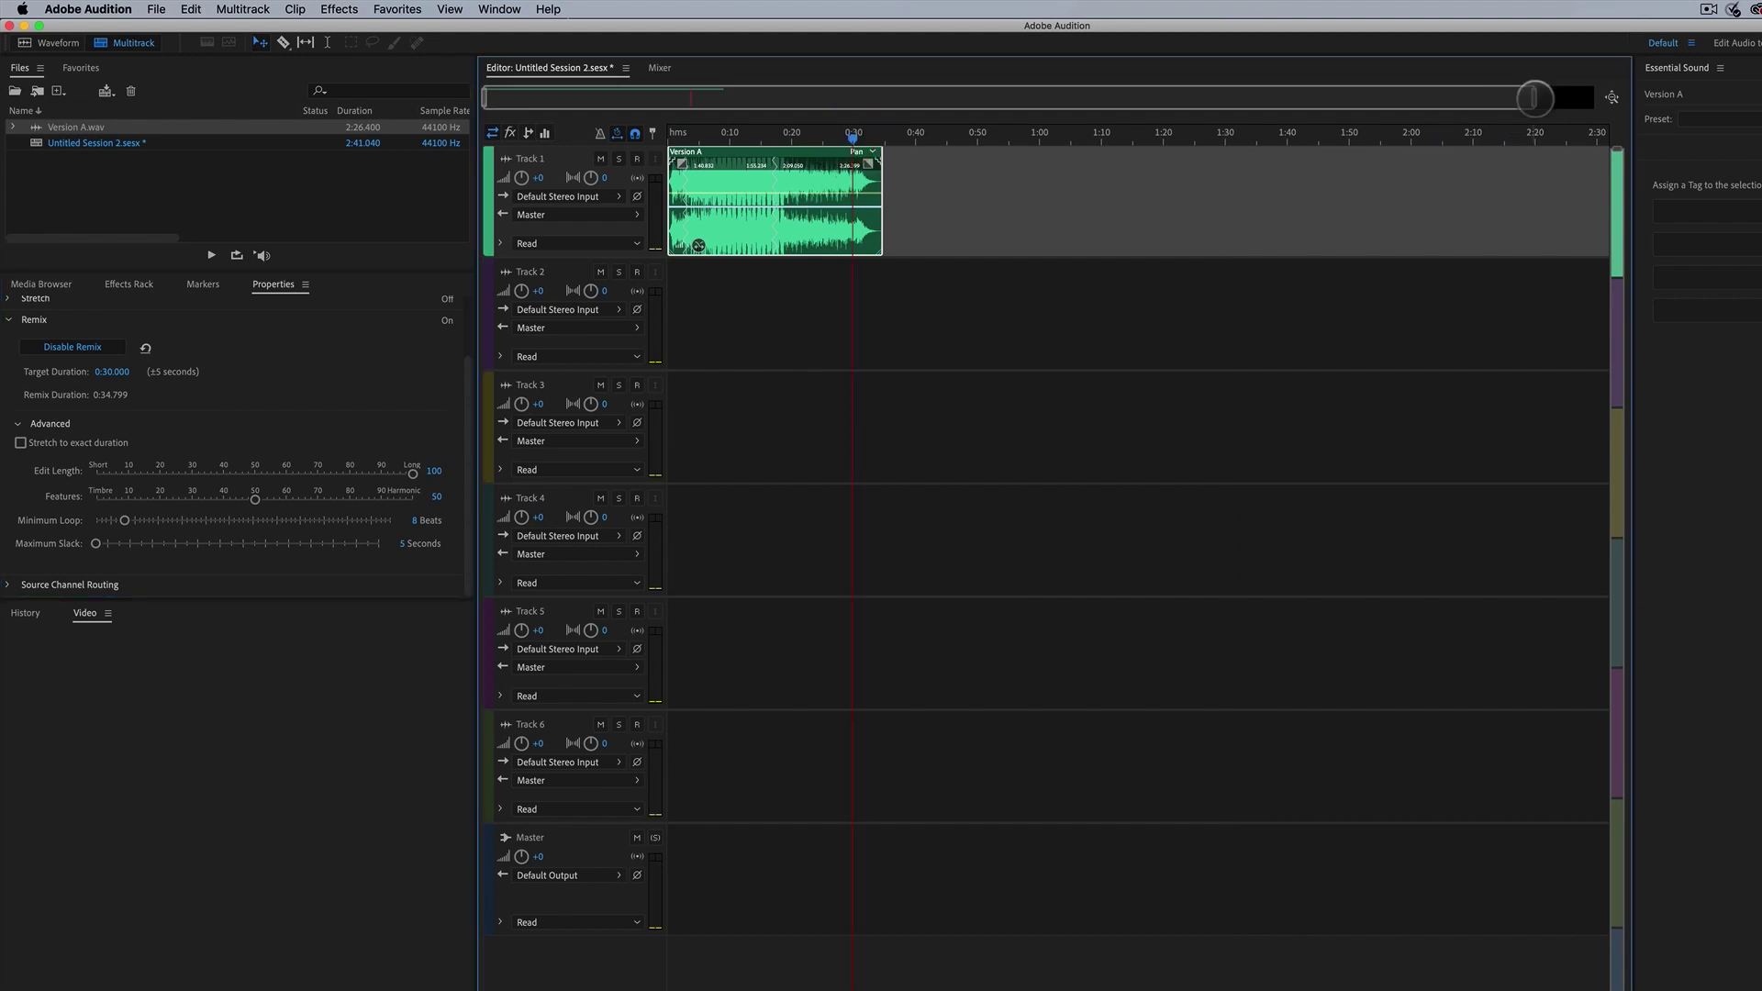
drag(1535, 99, 855, 128)
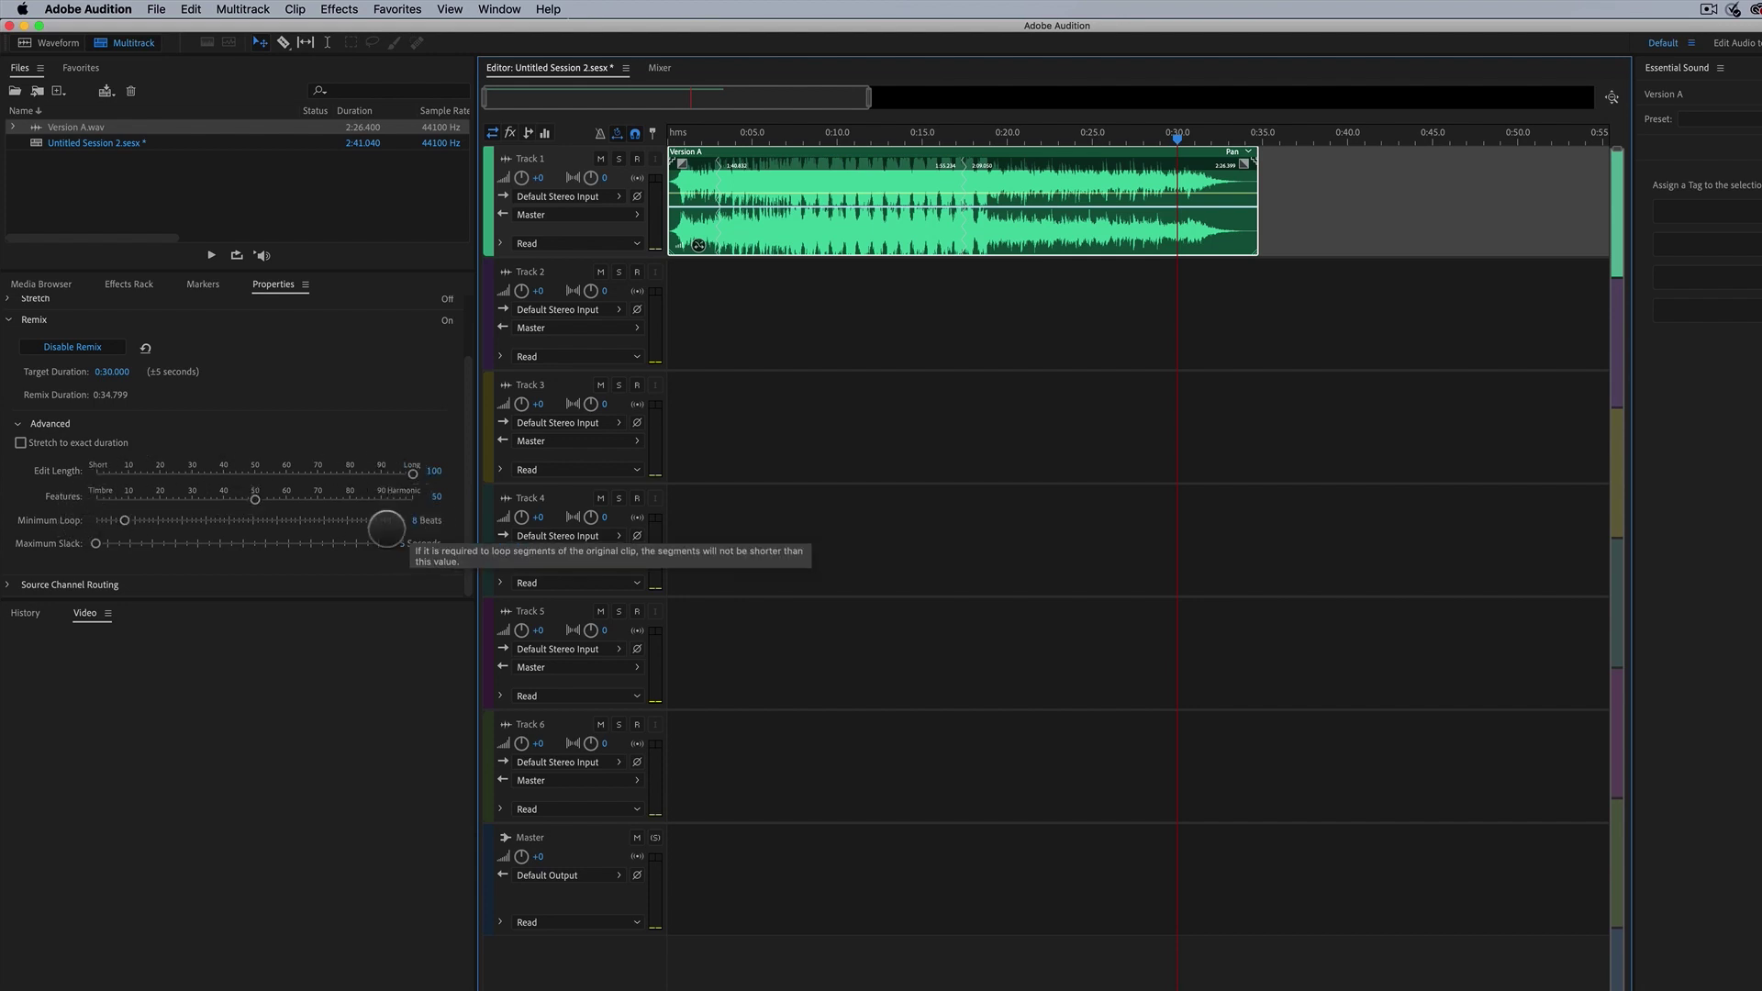
drag(125, 521, 163, 521)
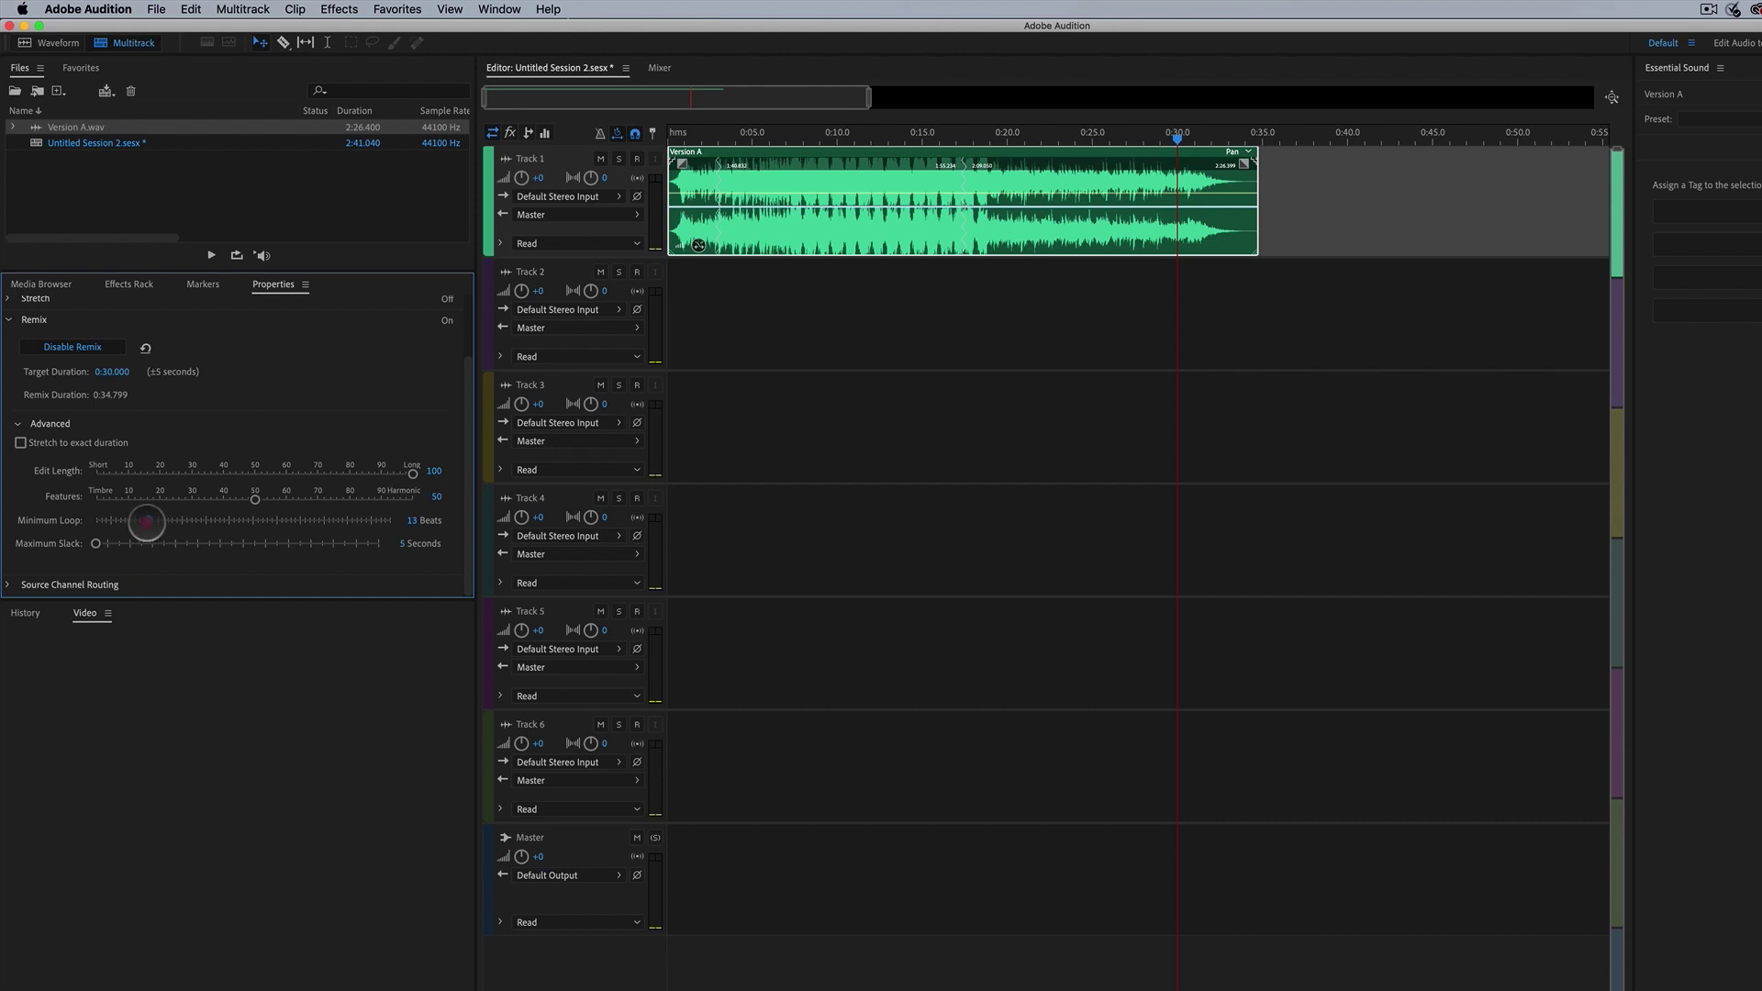
drag(126, 520, 130, 522)
drag(256, 484, 258, 483)
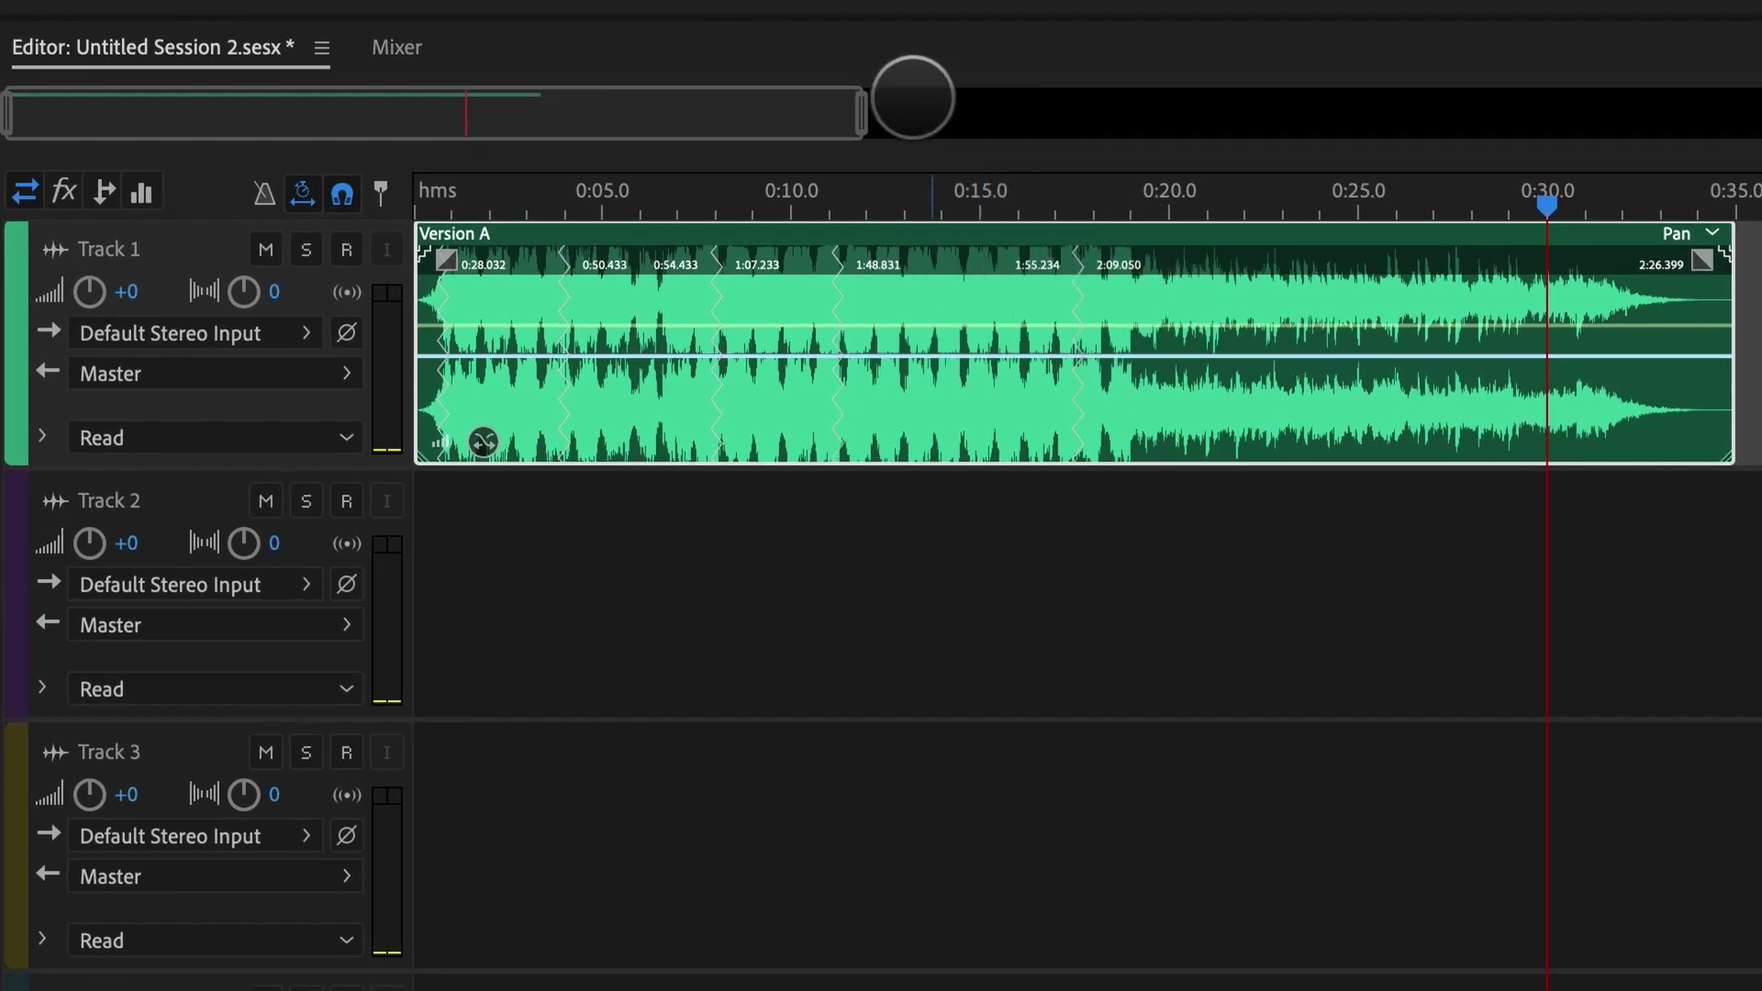
drag(859, 106, 504, 129)
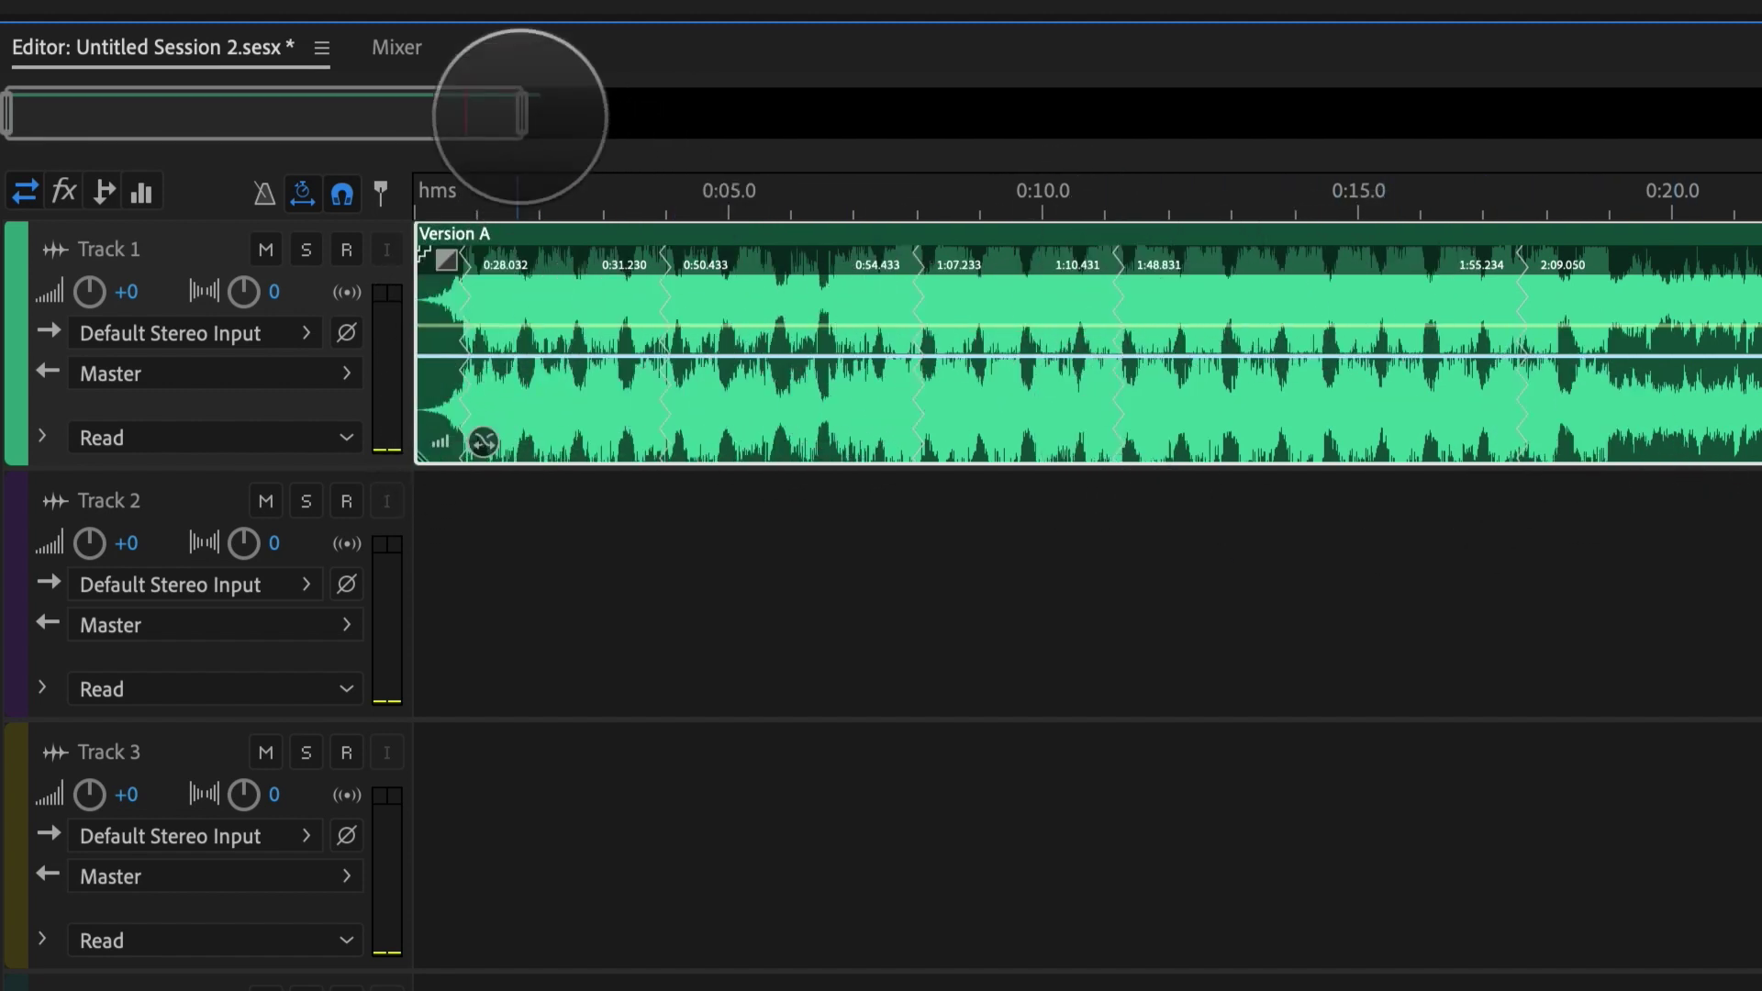
drag(525, 112, 574, 114)
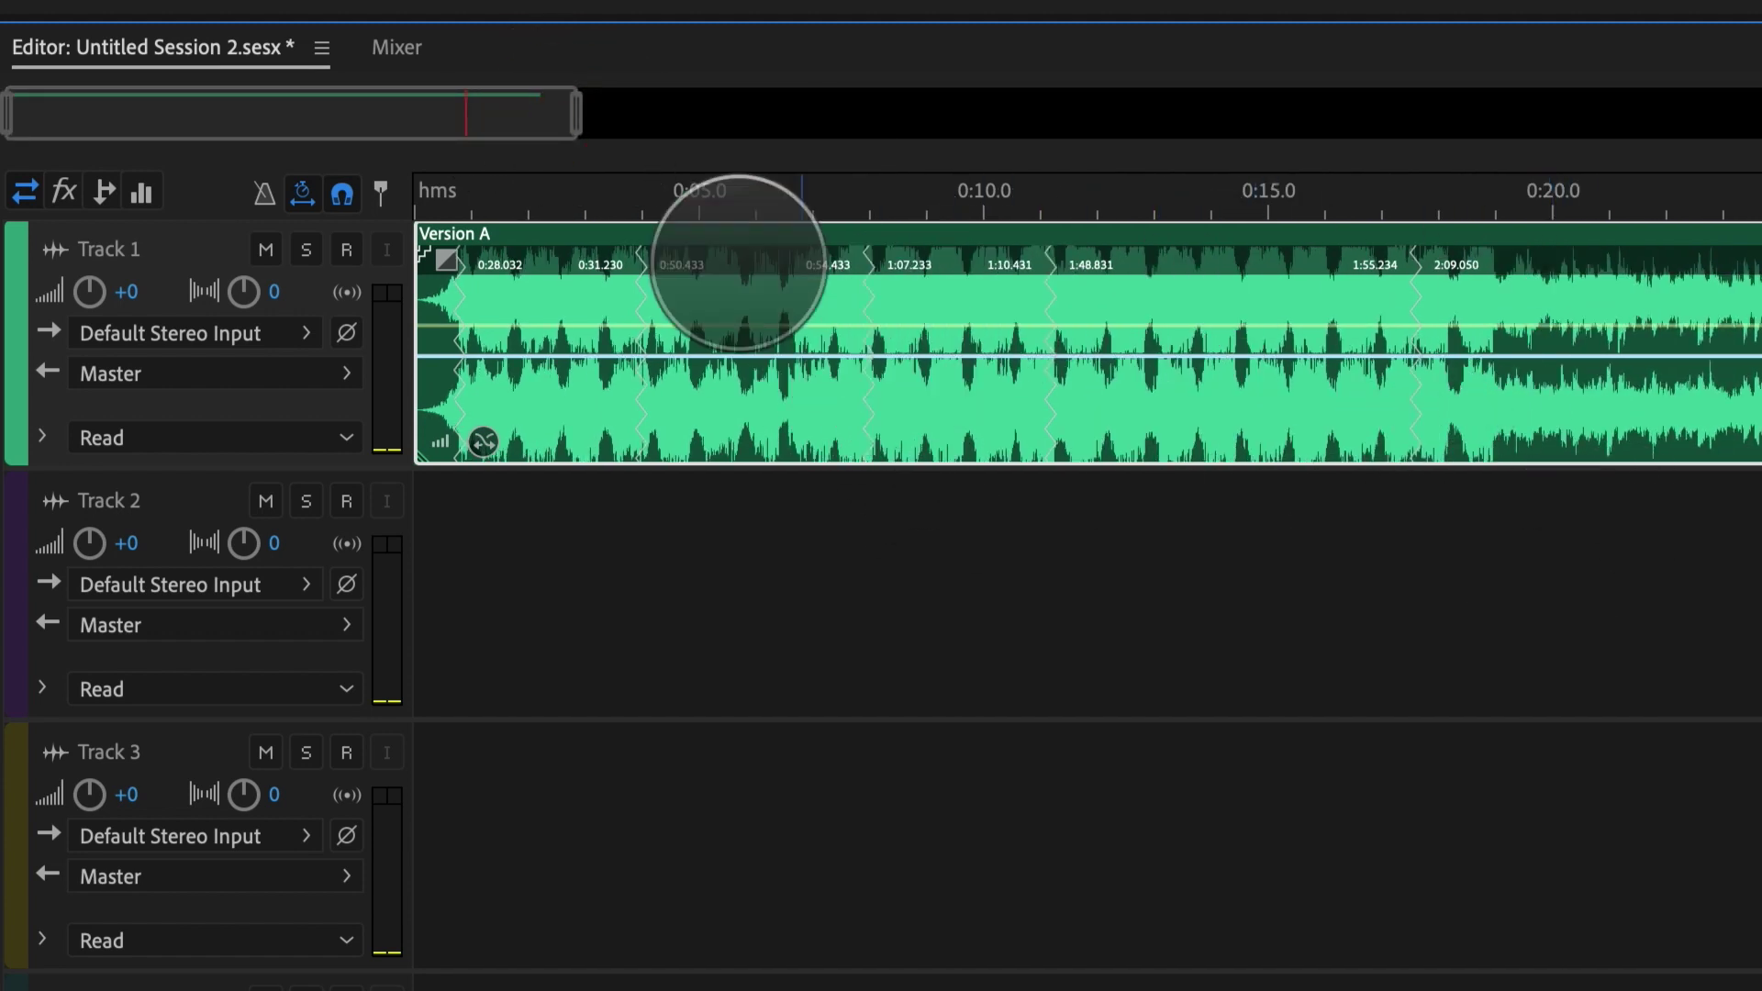
drag(521, 196, 423, 196)
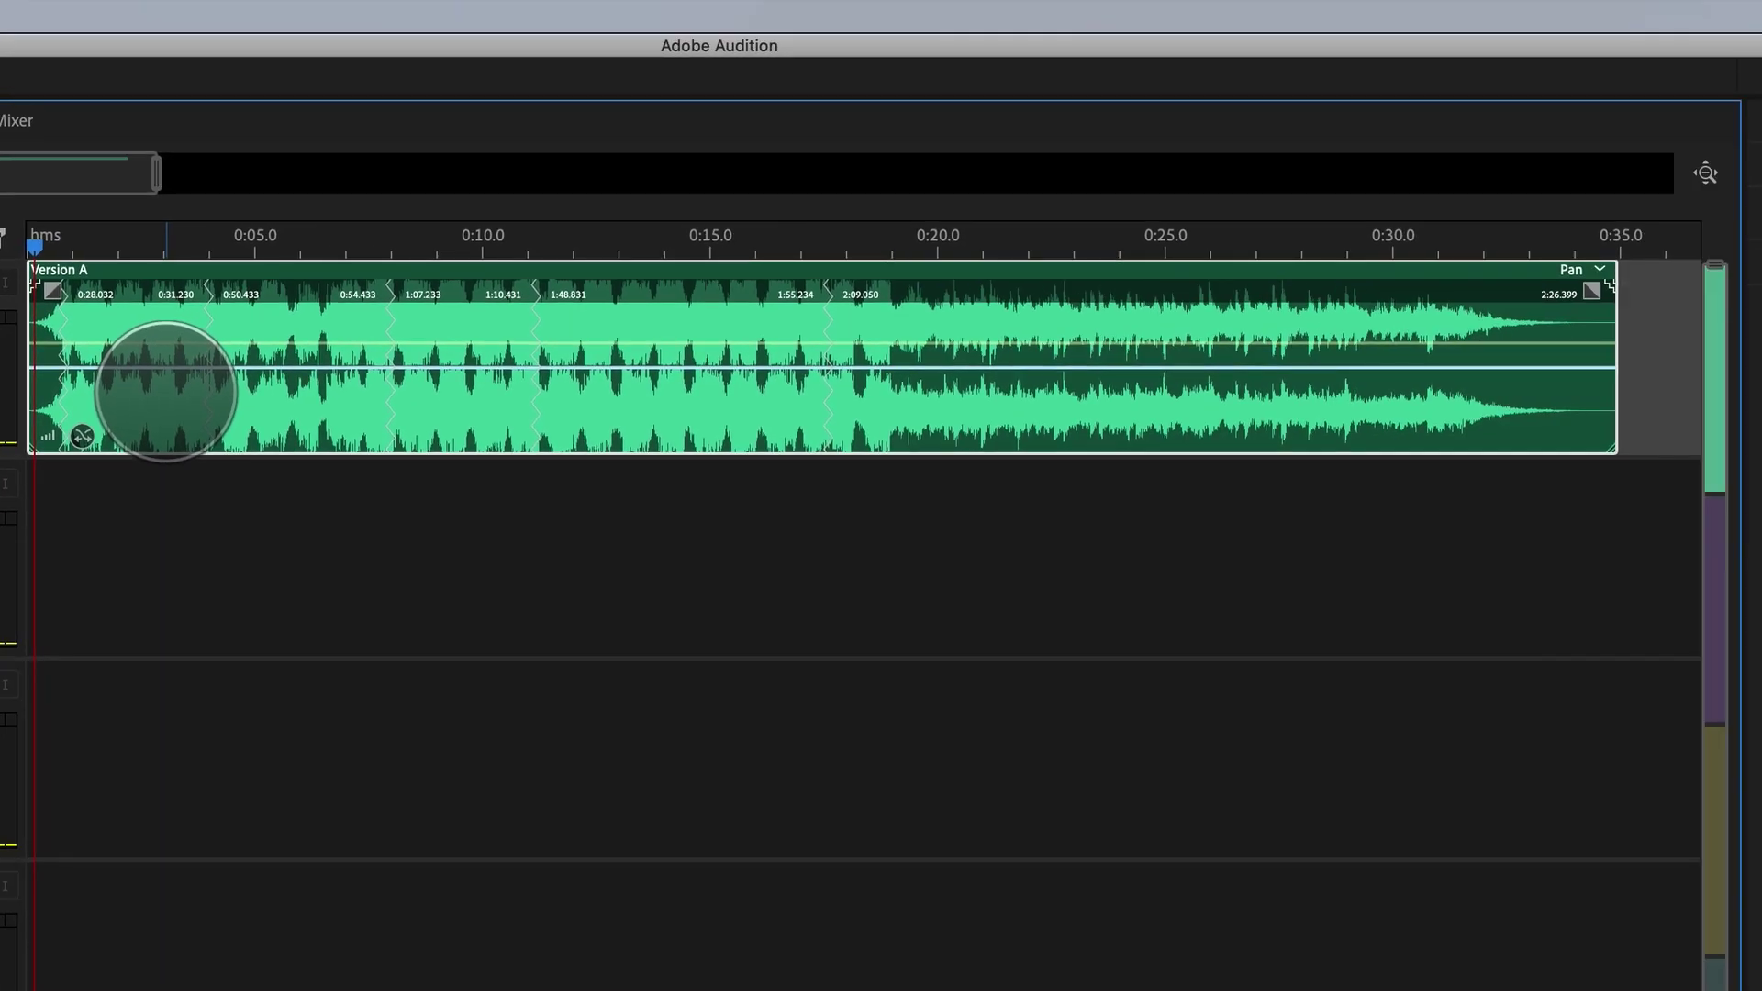
key(space)
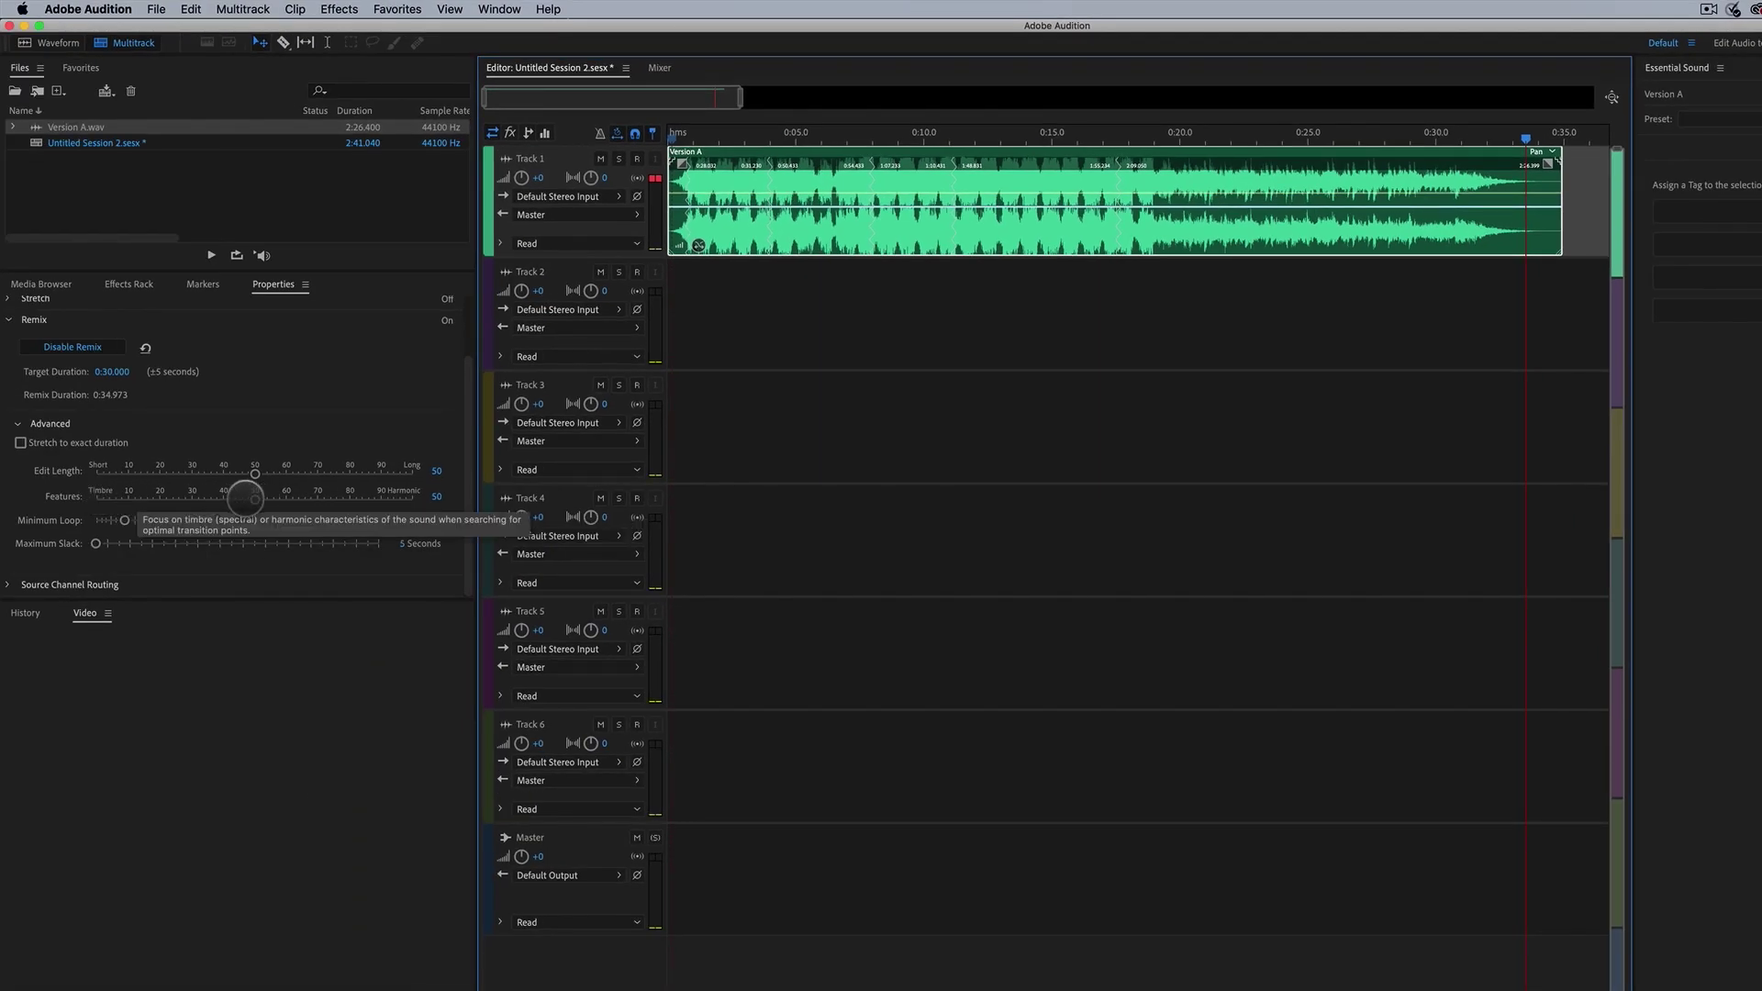
- Change the Remix target duration to 15 seconds, shortening the clip to about 0:18.8
mouse_move(255, 498)
mouse_down()
mouse_move(191, 505)
mouse_move(349, 502)
mouse_move(254, 500)
mouse_up()
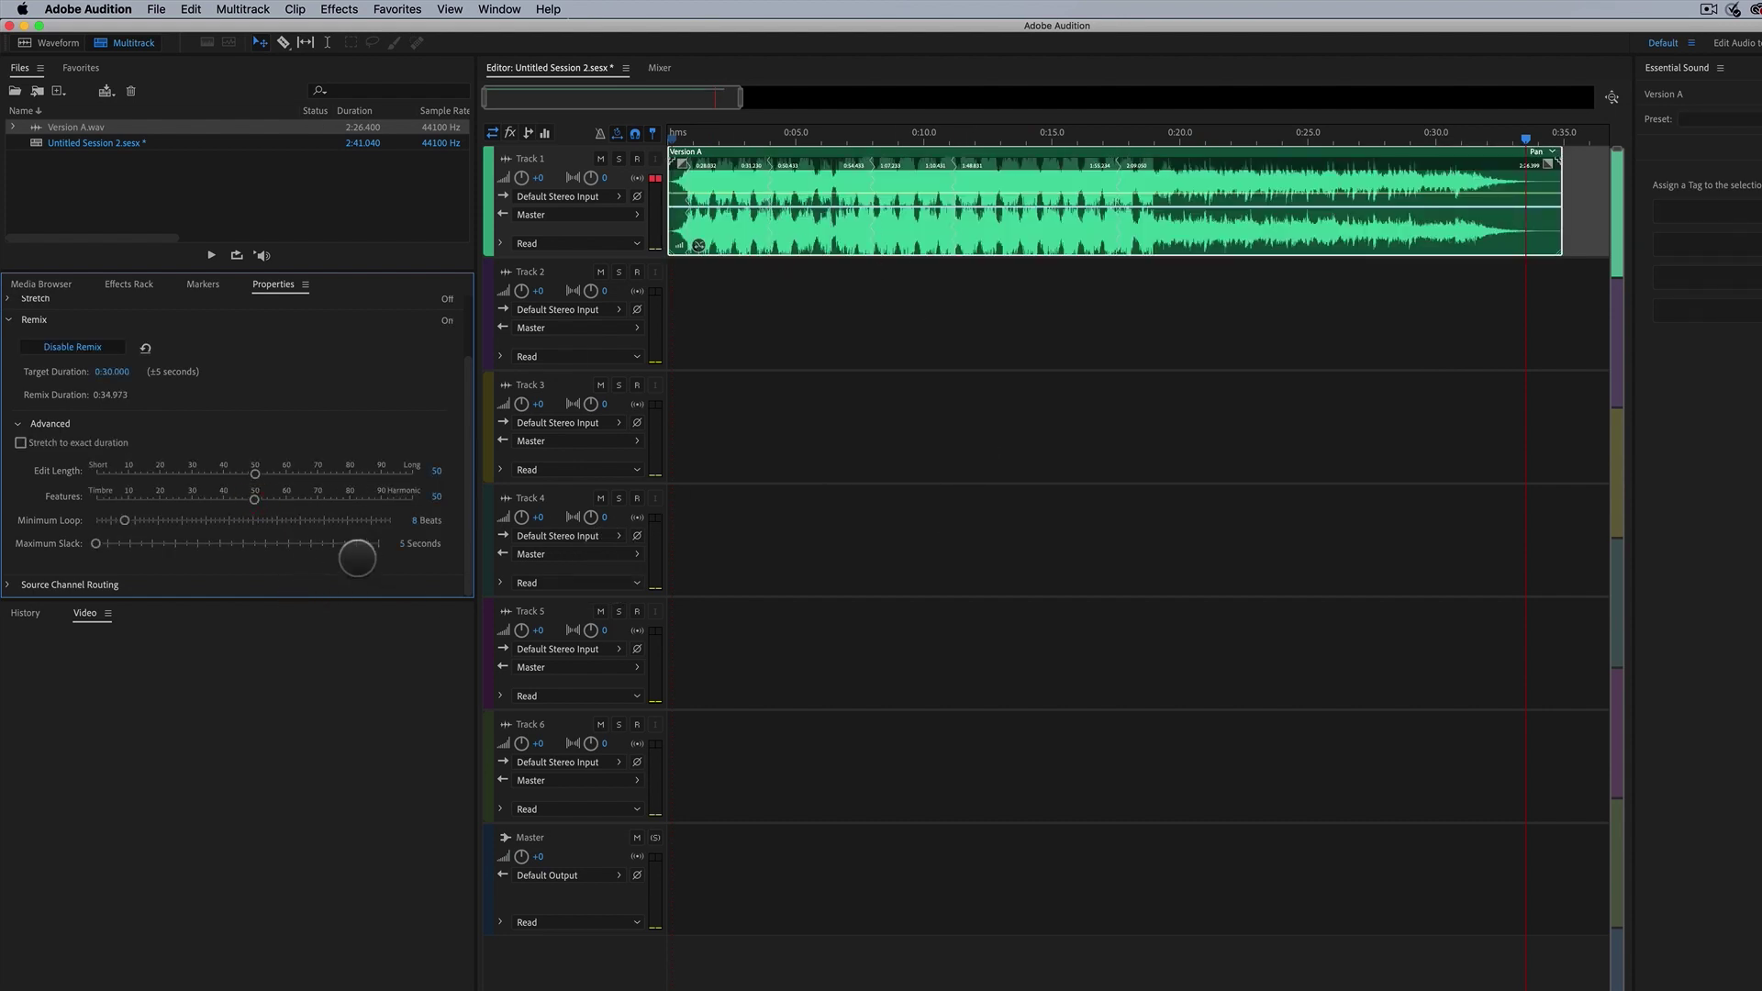
click(113, 372)
click(113, 372)
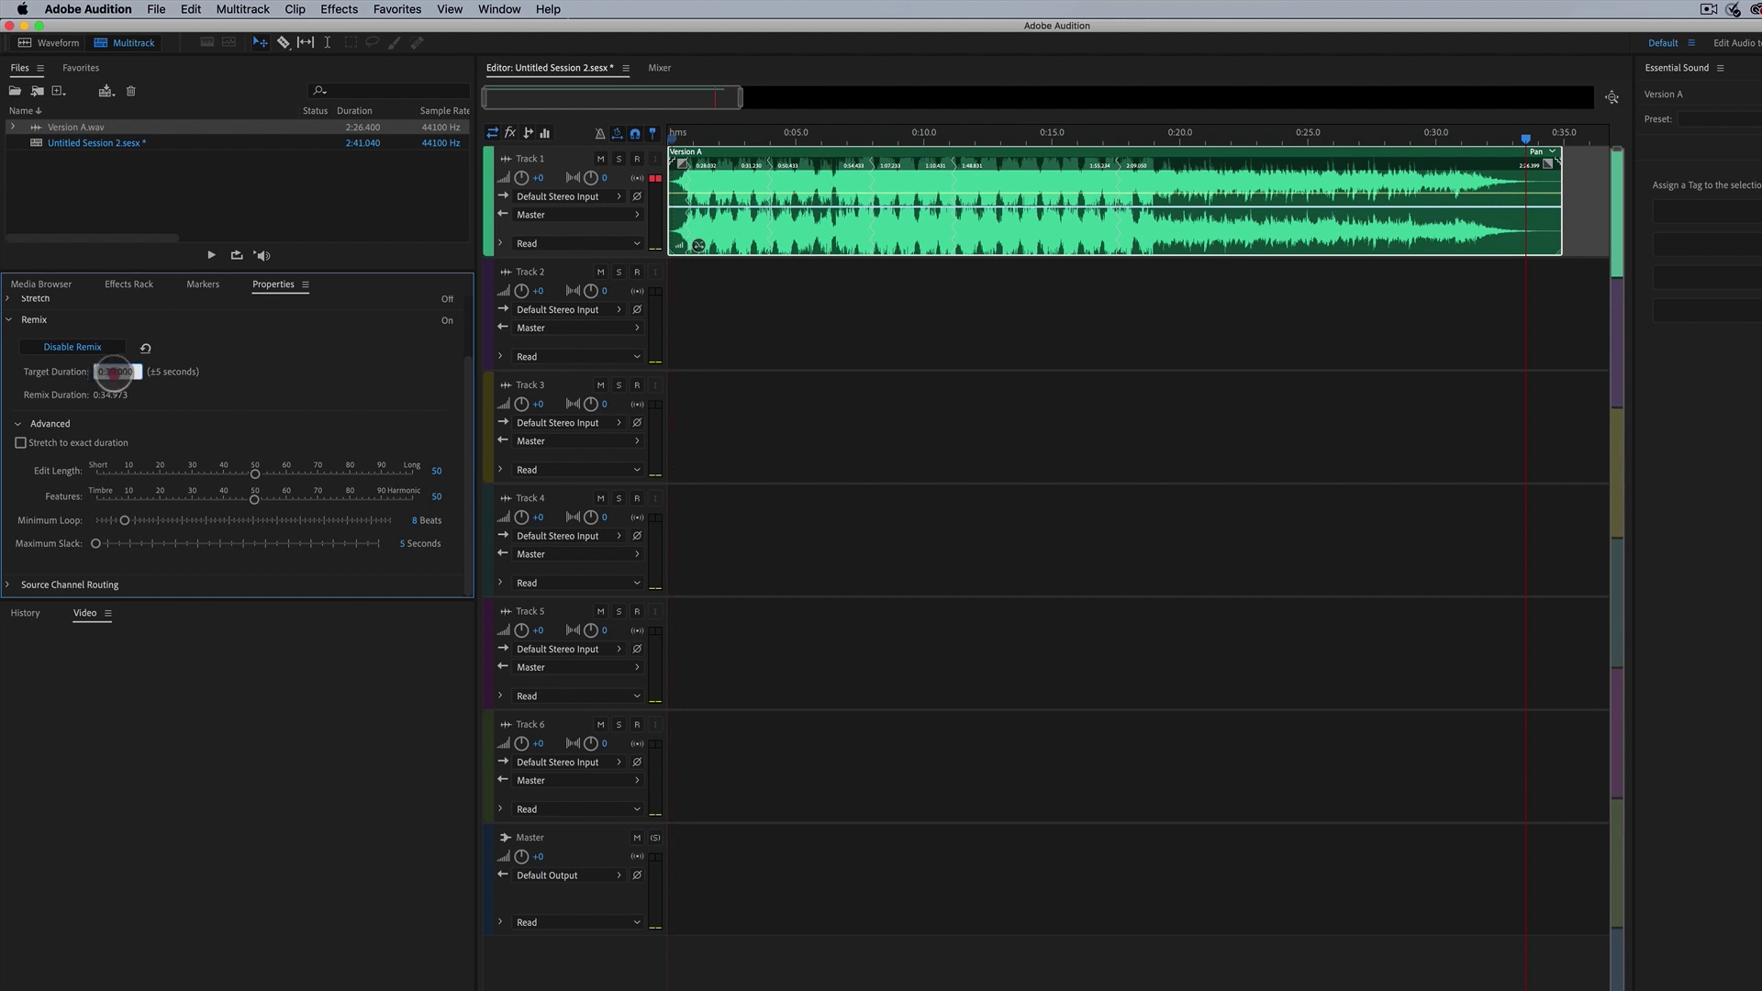
text(15)
key(Return)
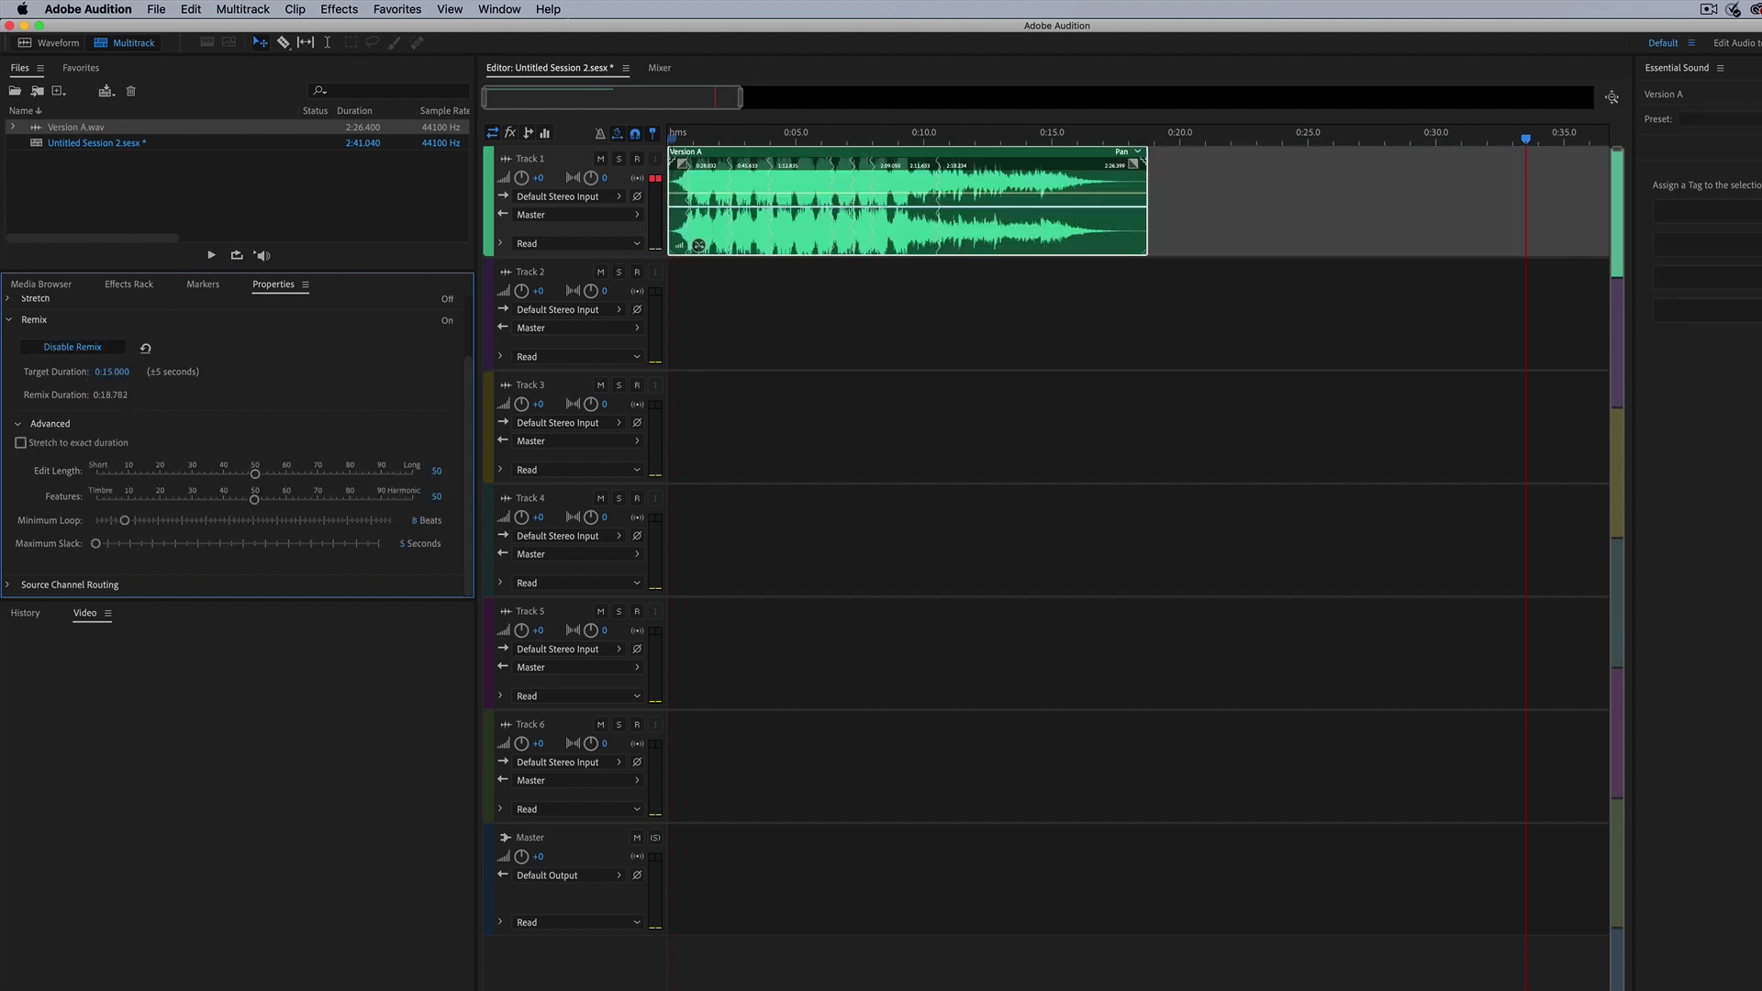
- Play the shortened remix from the session start, then stop playback
click(609, 150)
key(Home)
key(space)
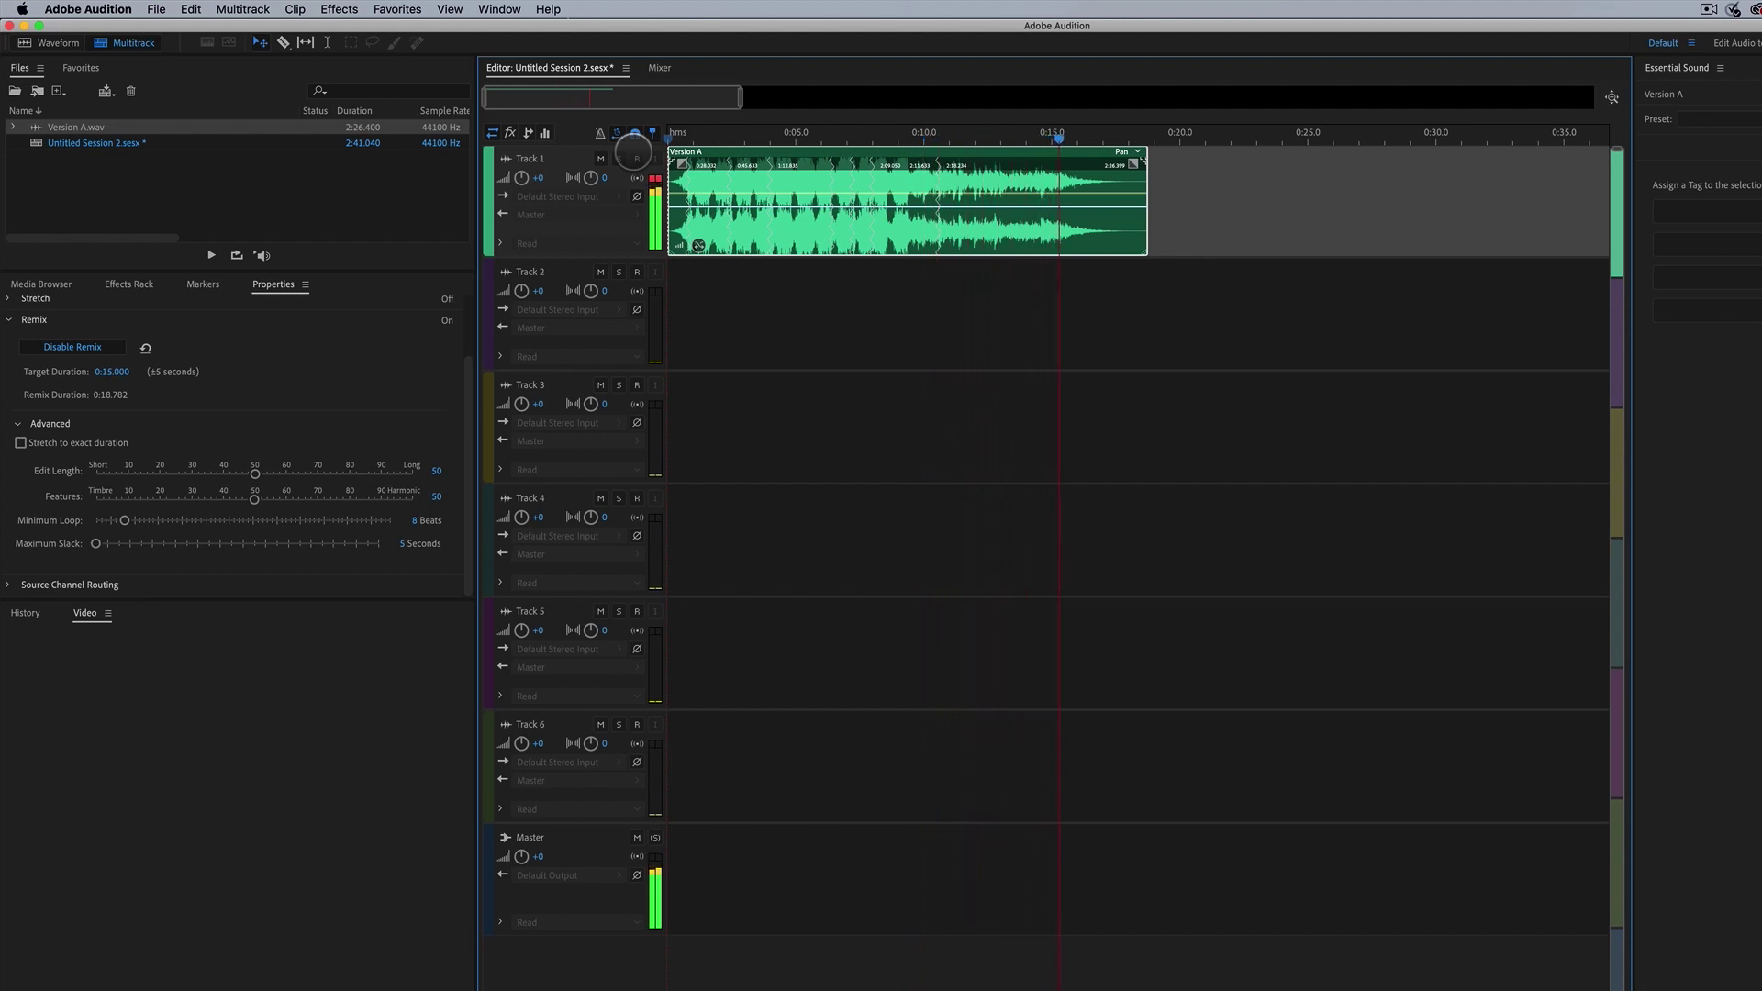
key(space)
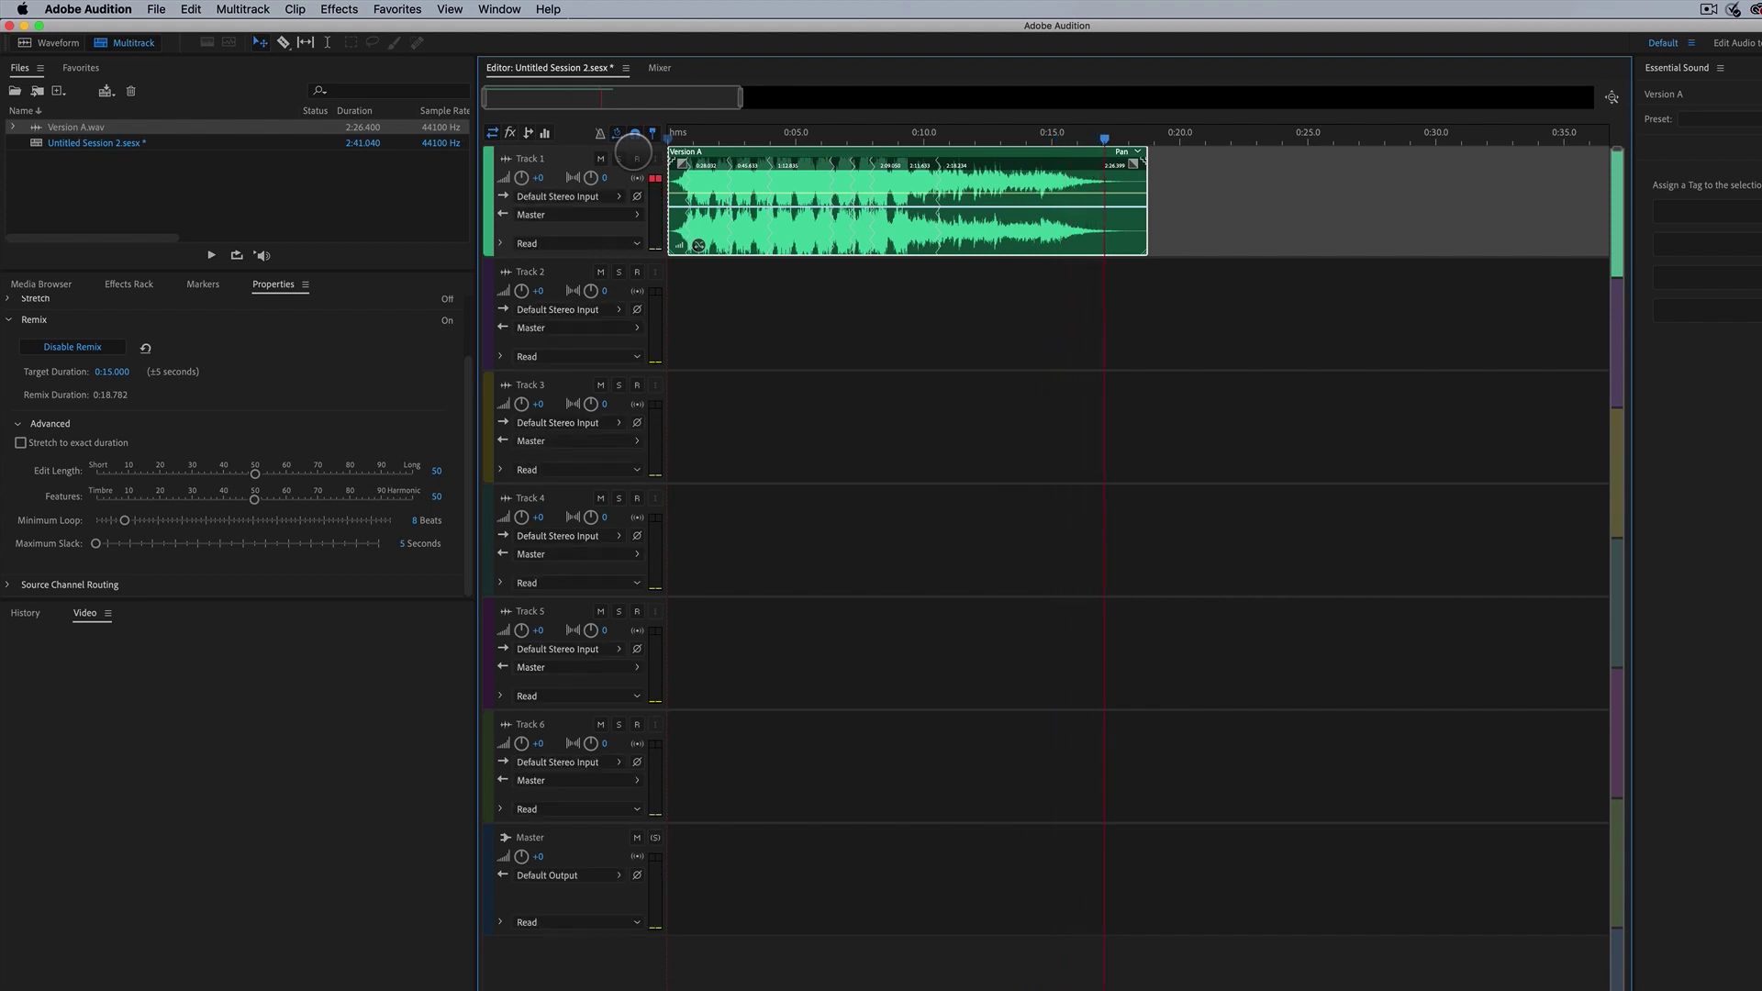